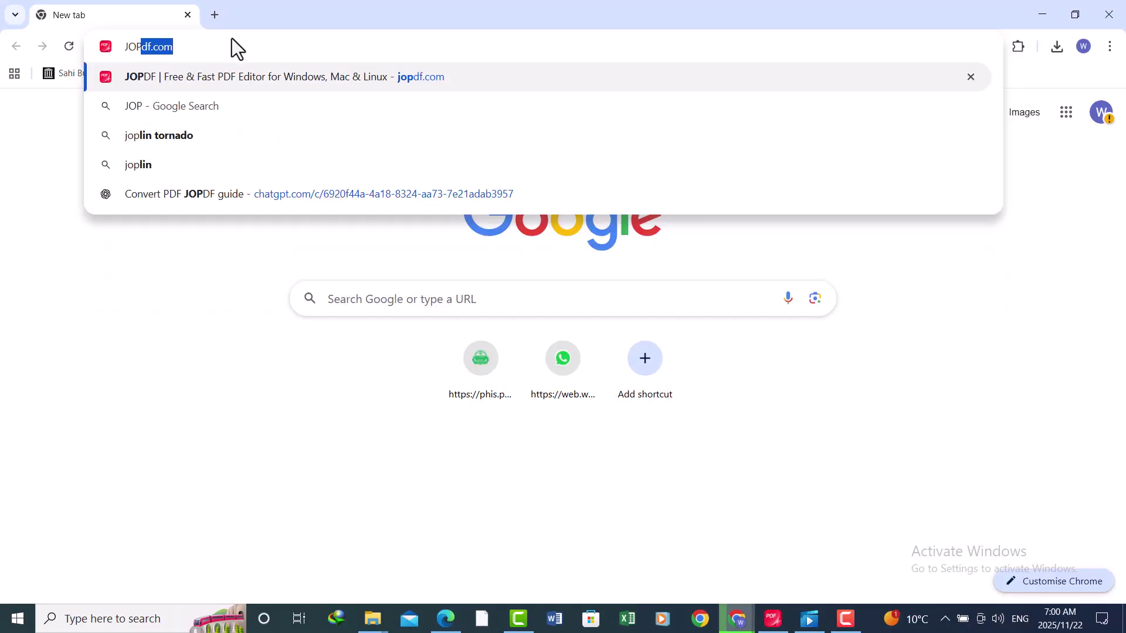
Step: Load jopdf.com from the 'JOPDF' suggestion and scroll through its feature sections and back up
type("F")
key("Return")
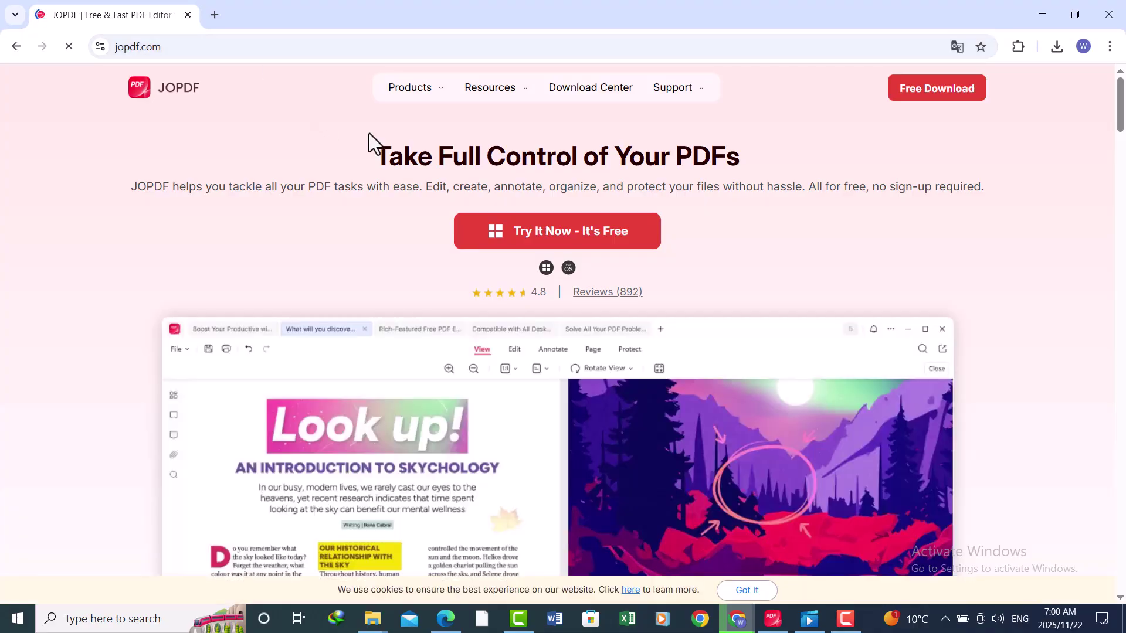
scroll(202, 184, "down", 7)
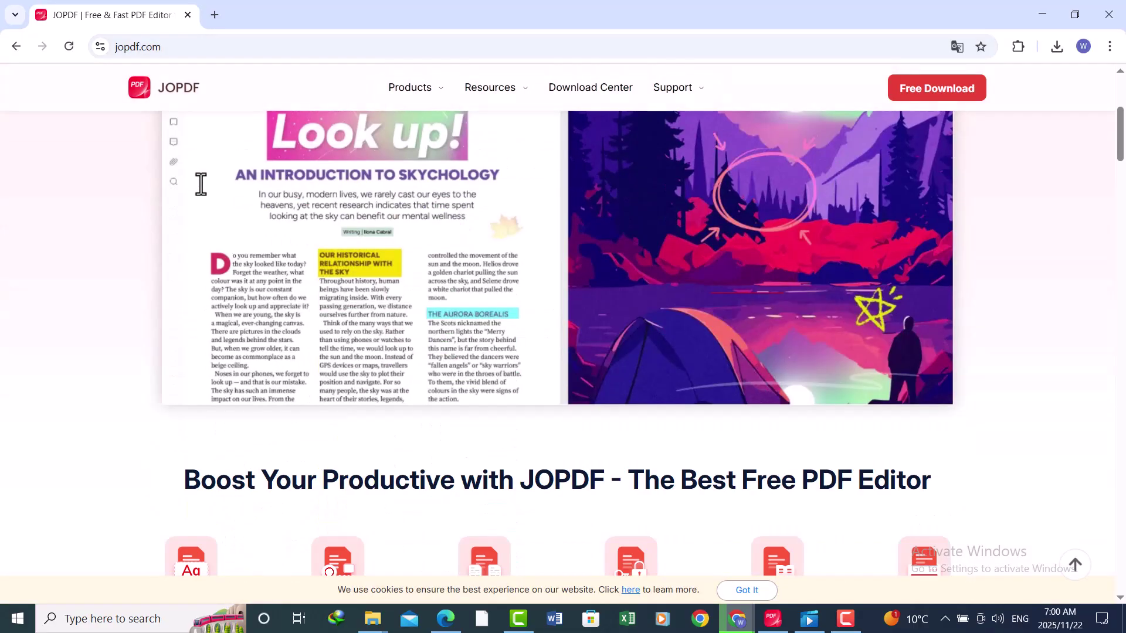
scroll(201, 184, "down", 1)
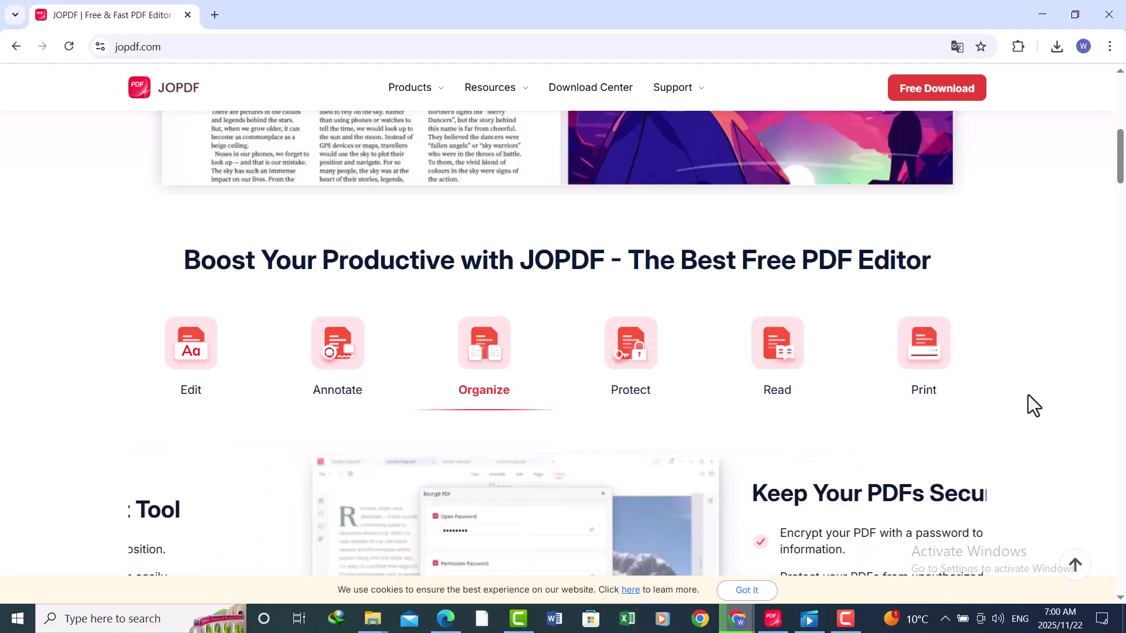
scroll(1044, 402, "up", 3)
scroll(1049, 413, "up", 4)
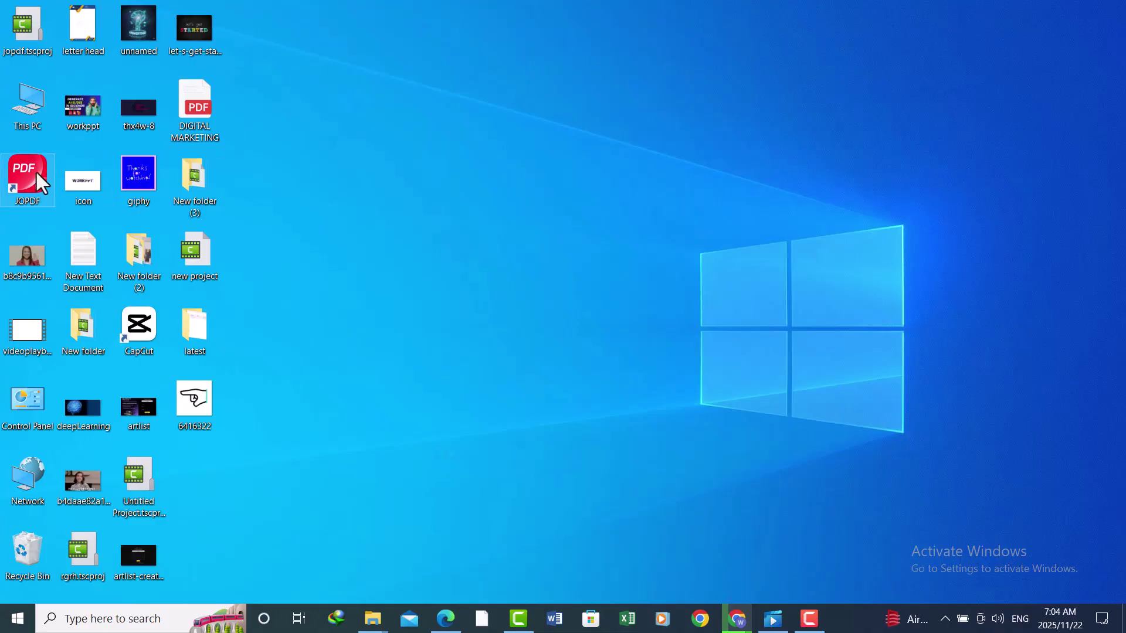
Step: Launch JOPDF from the desktop shortcut and open DIGITAL MARKETING from Recents
double_click(37, 173)
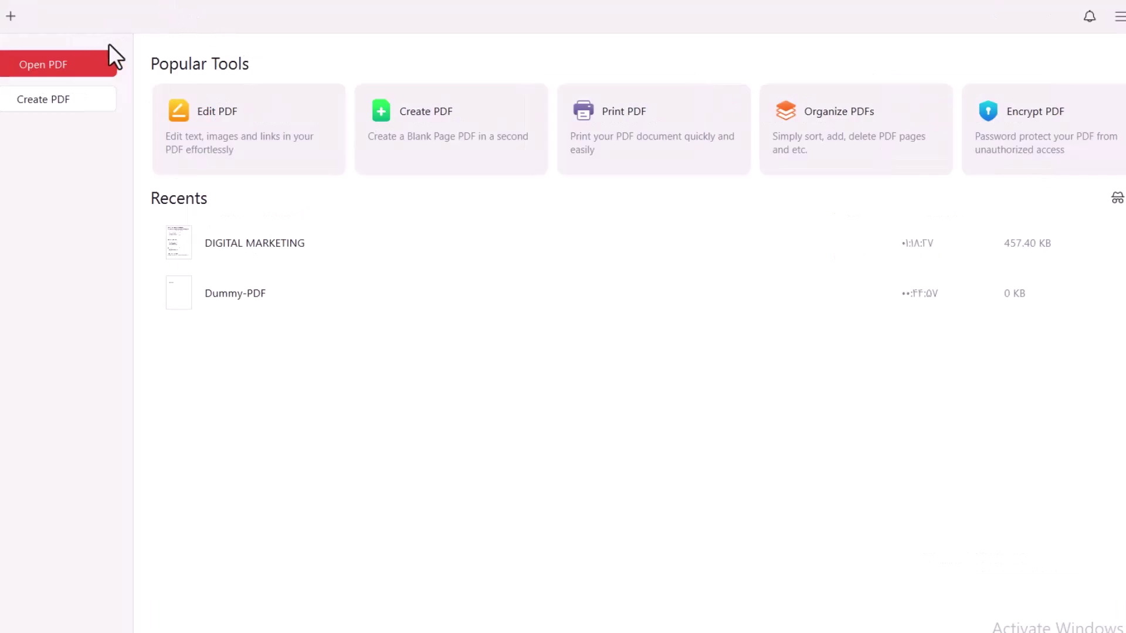
double_click(344, 244)
left_click(254, 244)
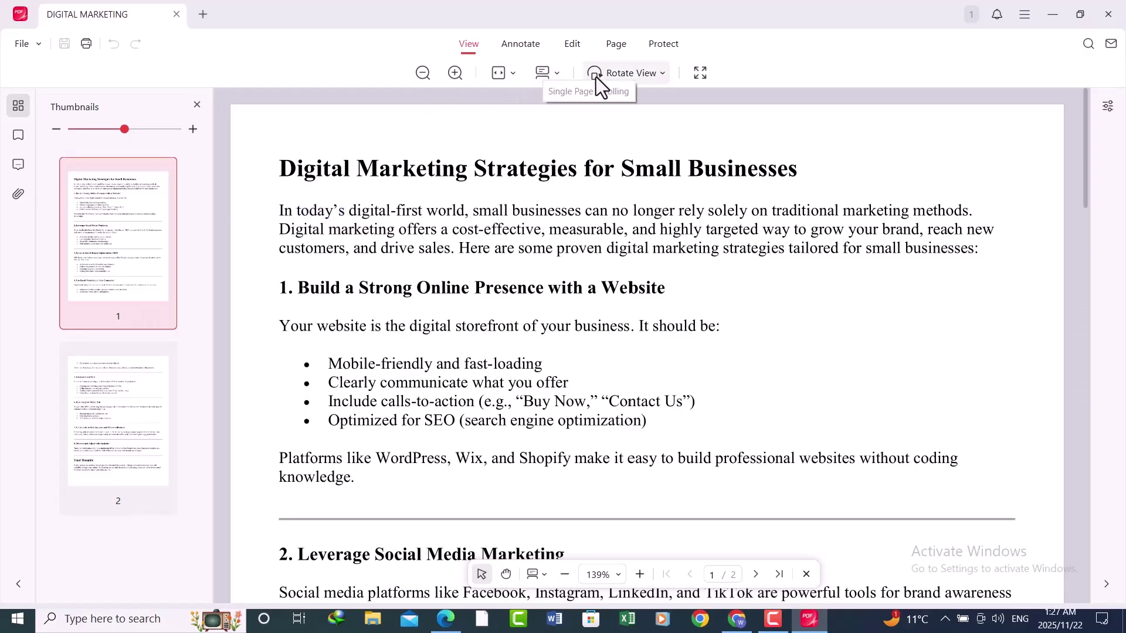
left_click(573, 46)
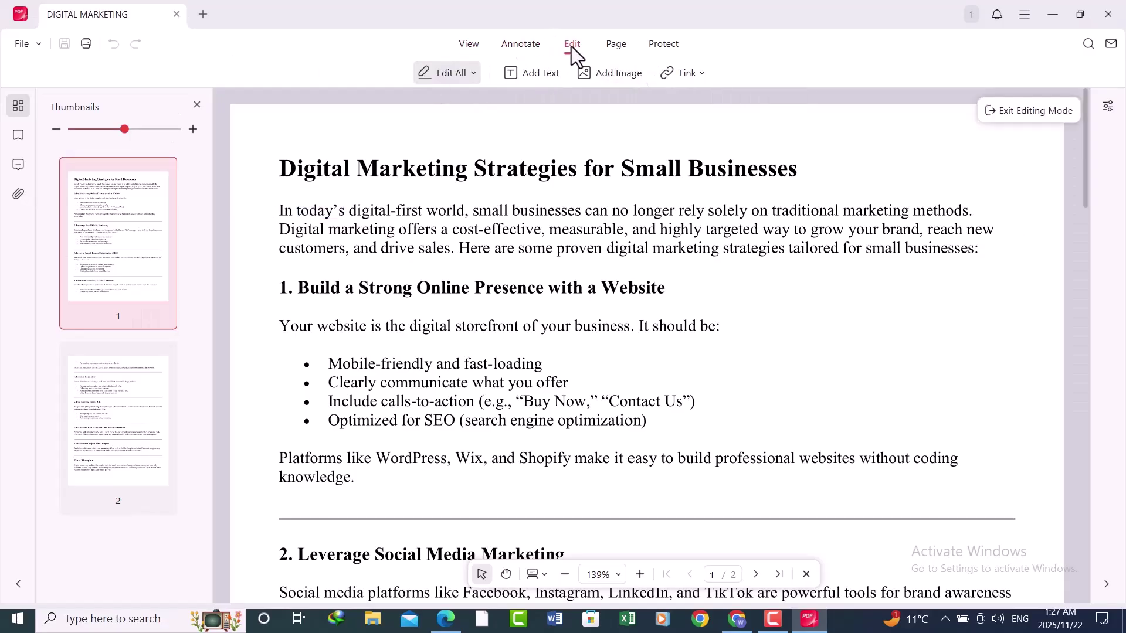
left_click_drag(280, 159, 699, 300)
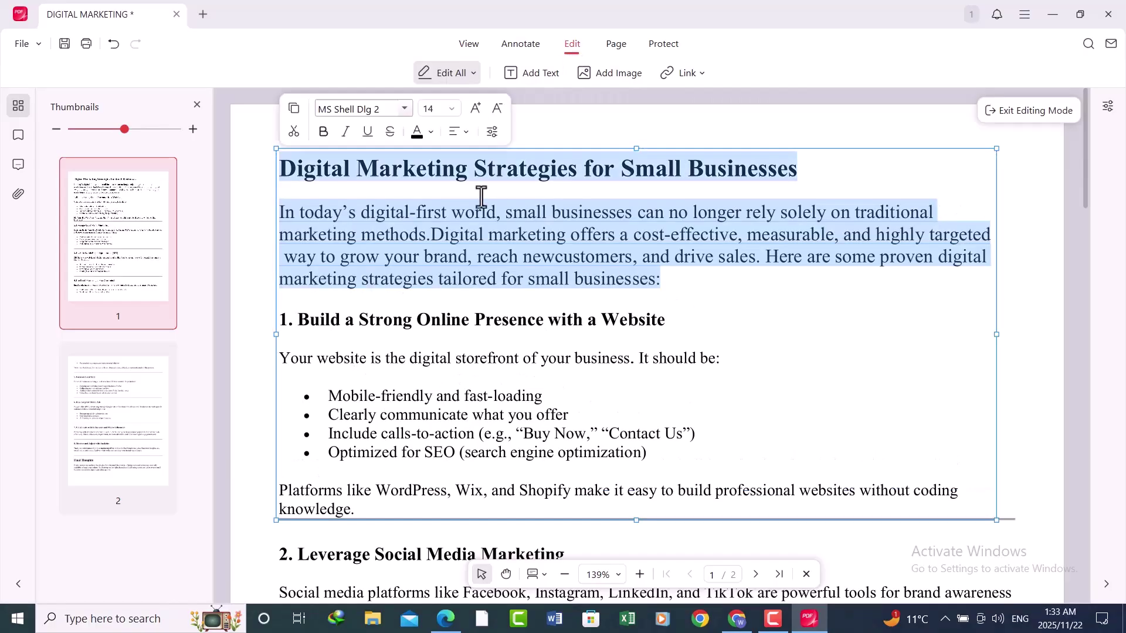
left_click(404, 109)
scroll(387, 194, "down", 4)
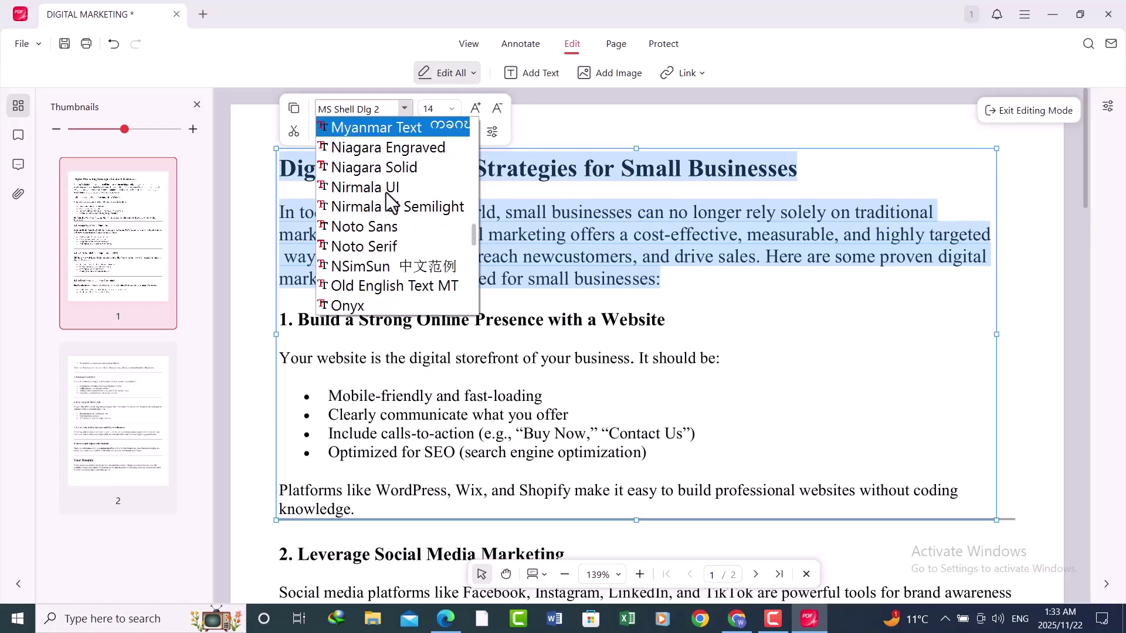
left_click(390, 168)
key("Down")
key("Down")
key("Down")
key("Down")
key("Down")
key("Down")
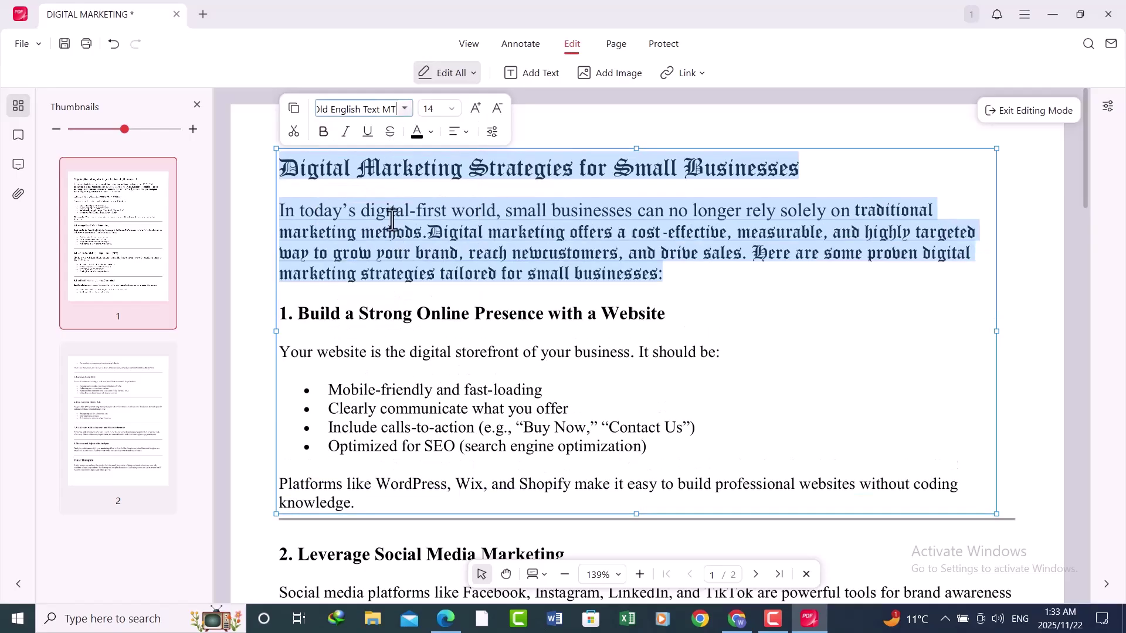
left_click(451, 109)
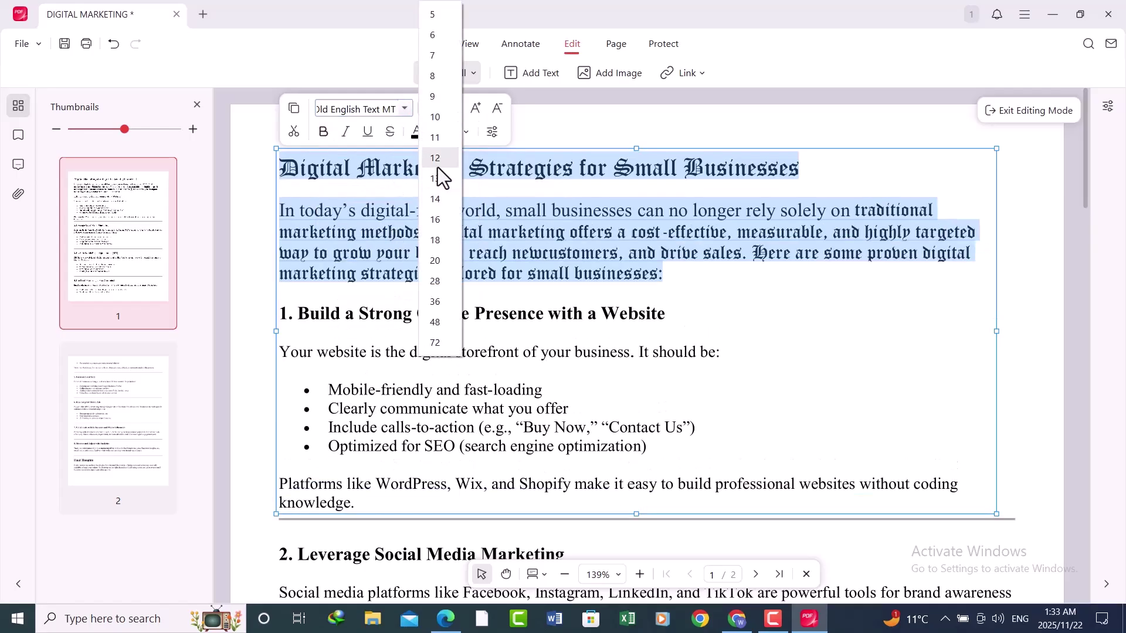
left_click(437, 177)
left_click(449, 109)
left_click(444, 220)
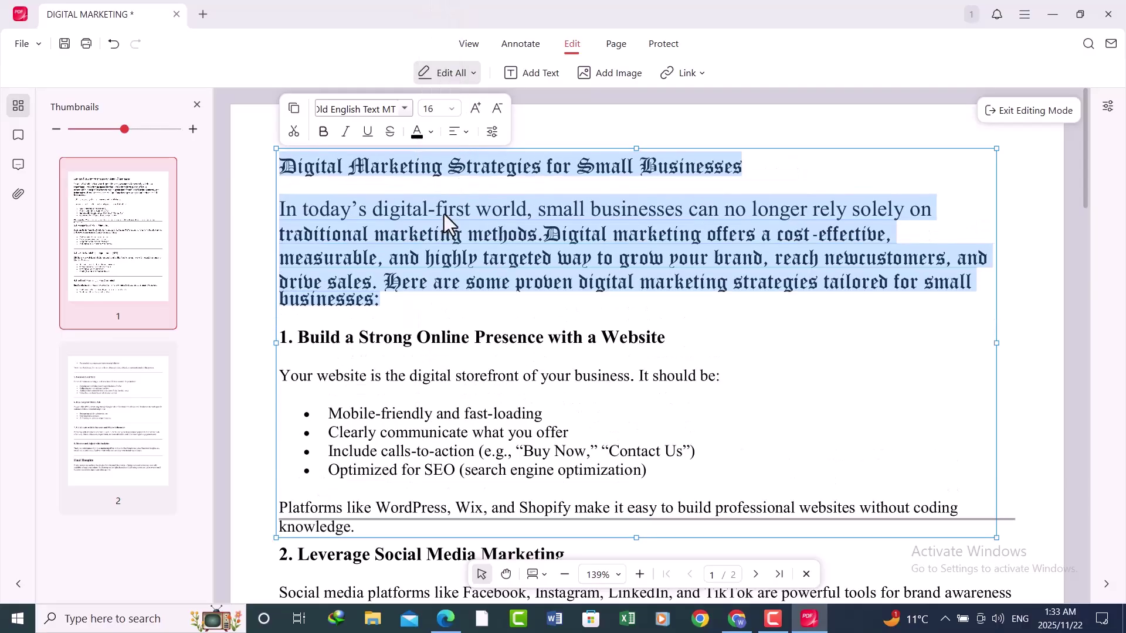
left_click(430, 133)
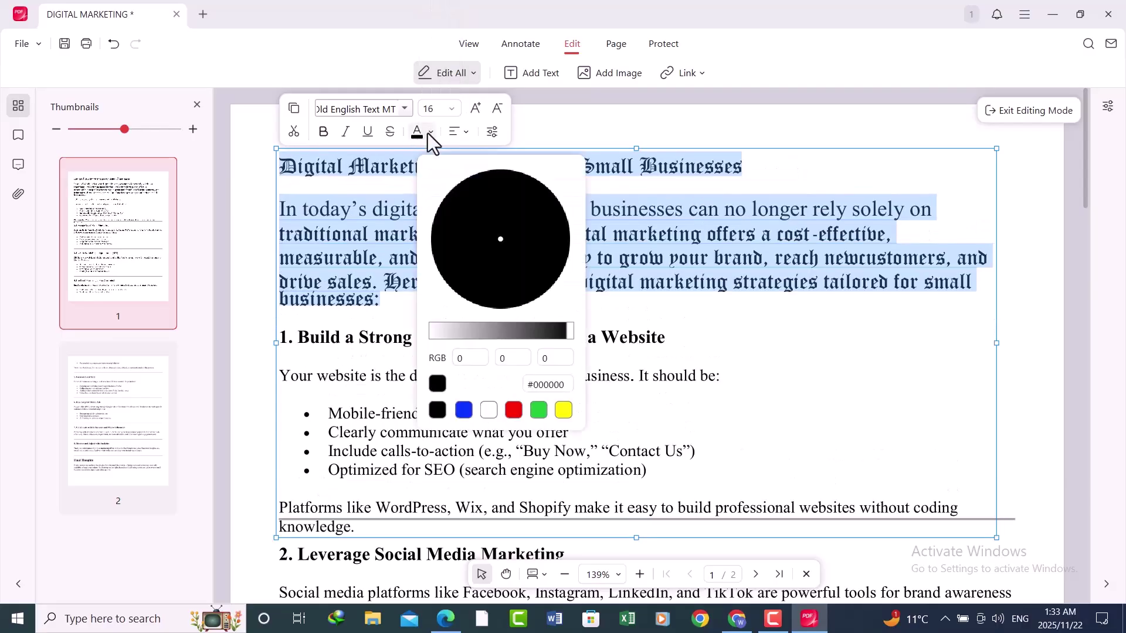
left_click(514, 410)
left_click(474, 263)
left_click(471, 228)
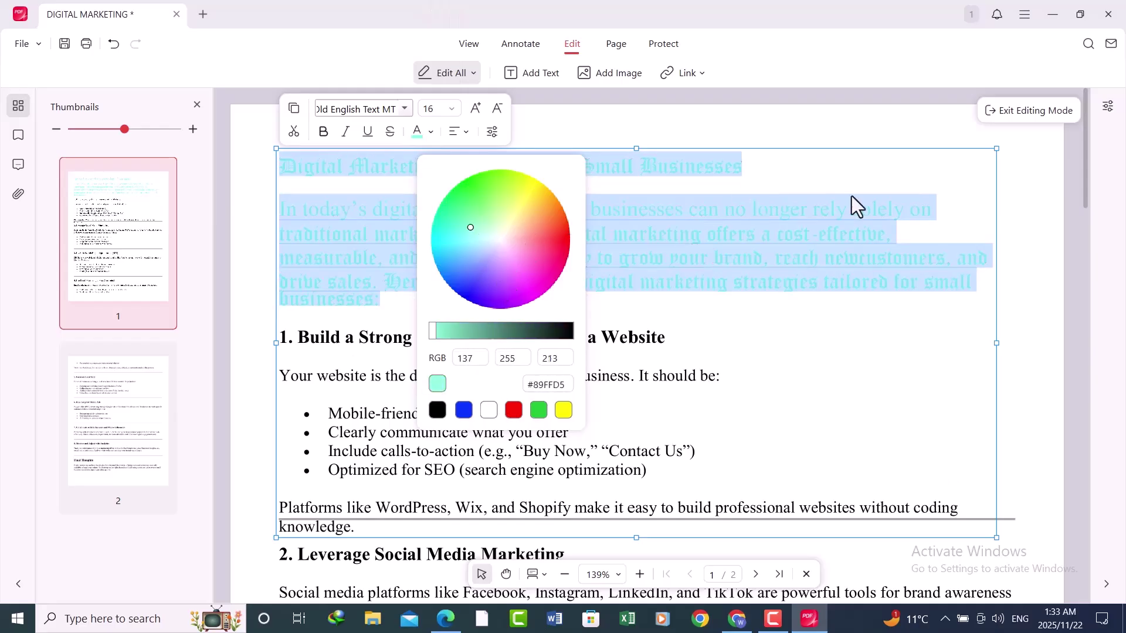
left_click(543, 267)
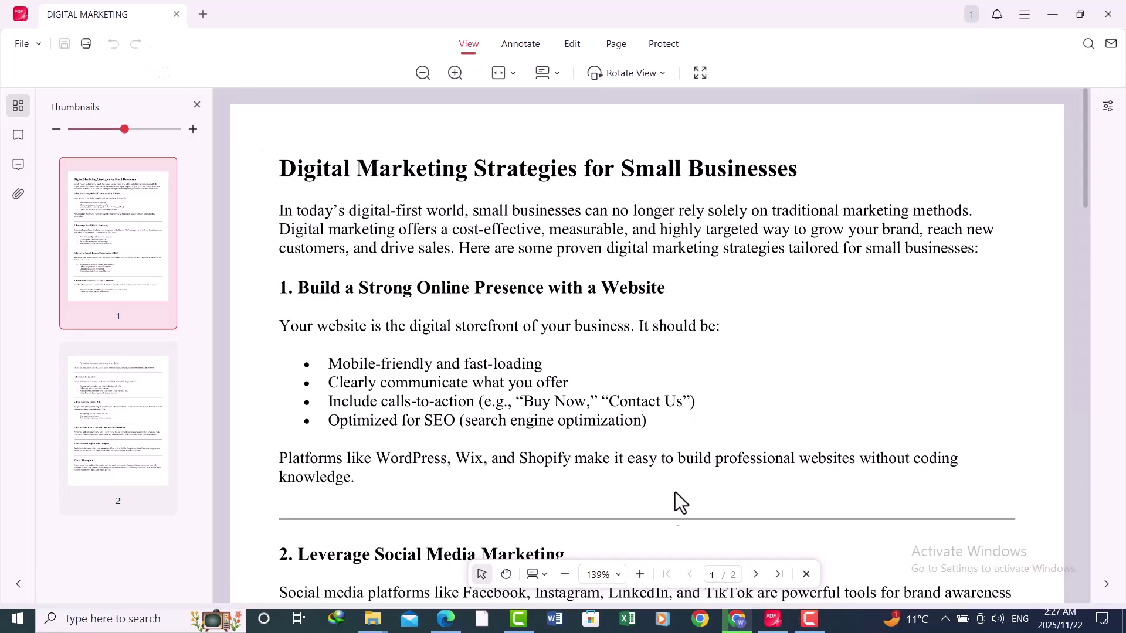
Step: Highlight the opening lines of the first paragraph in orange
left_click(521, 45)
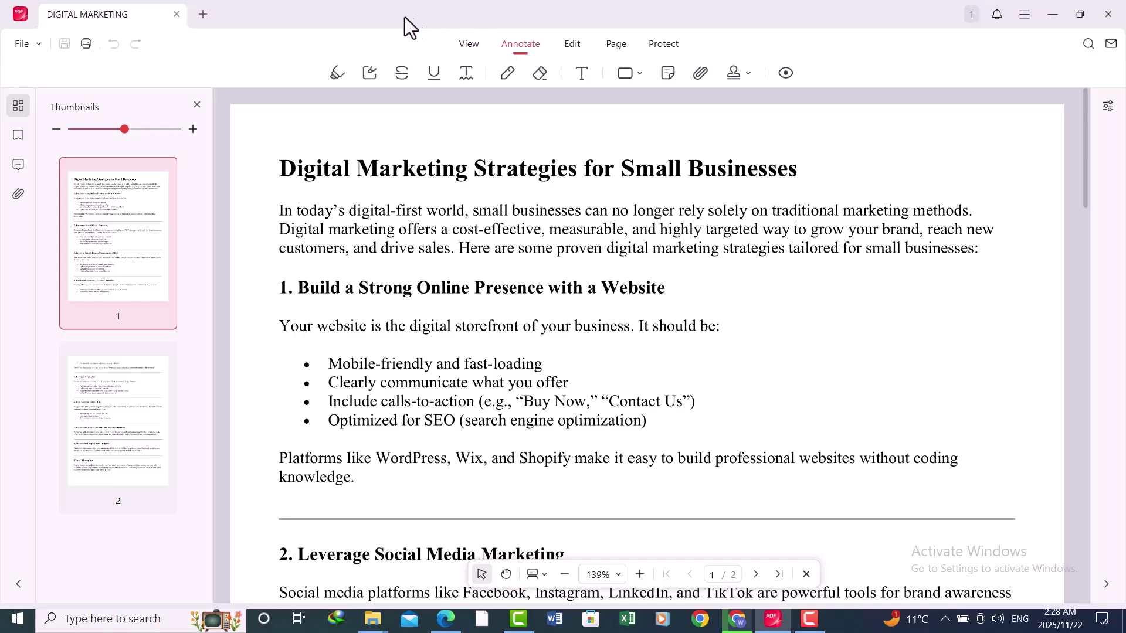
left_click(333, 73)
left_click_drag(278, 212, 620, 237)
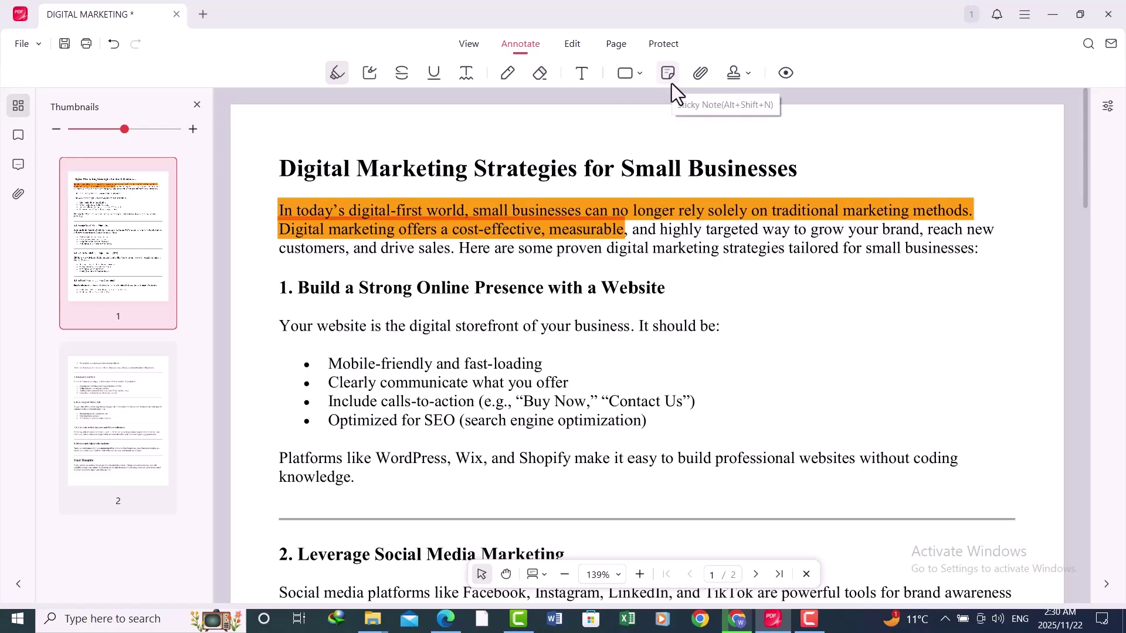
Step: Attach a sticky note reading 'cxdvdf' beside "measurable," and close its comment box
left_click(669, 73)
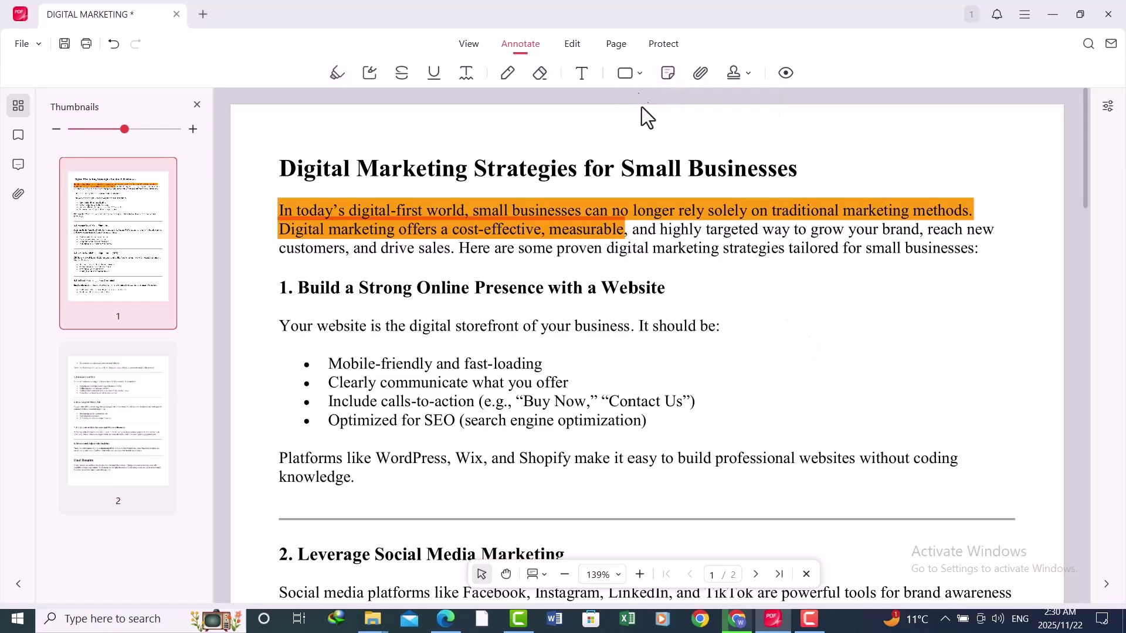
left_click(663, 78)
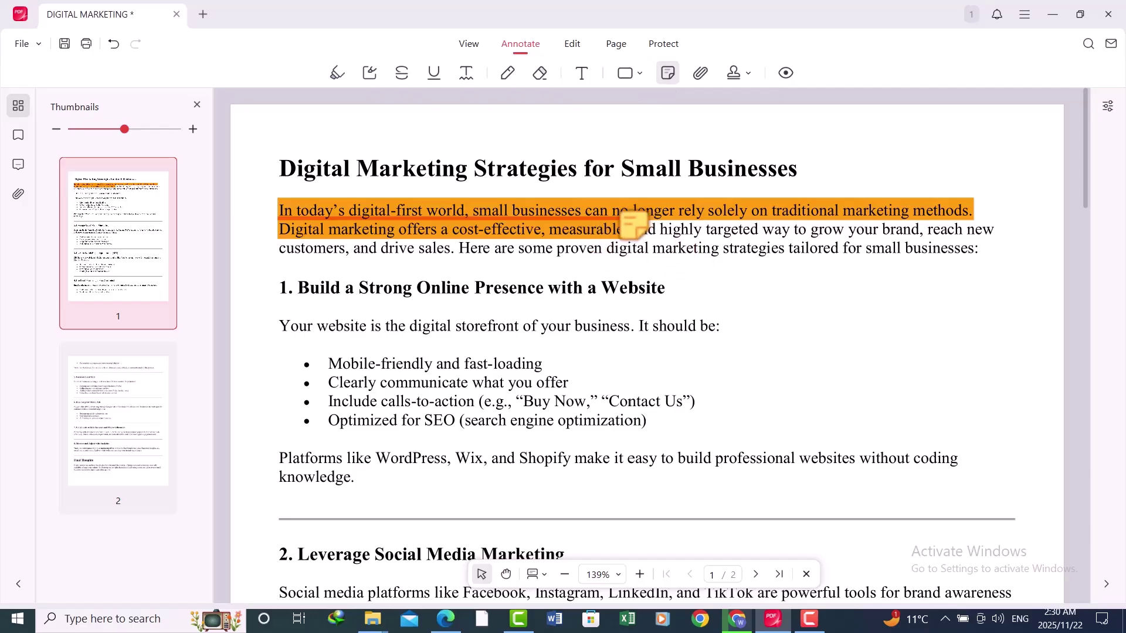
left_click(634, 228)
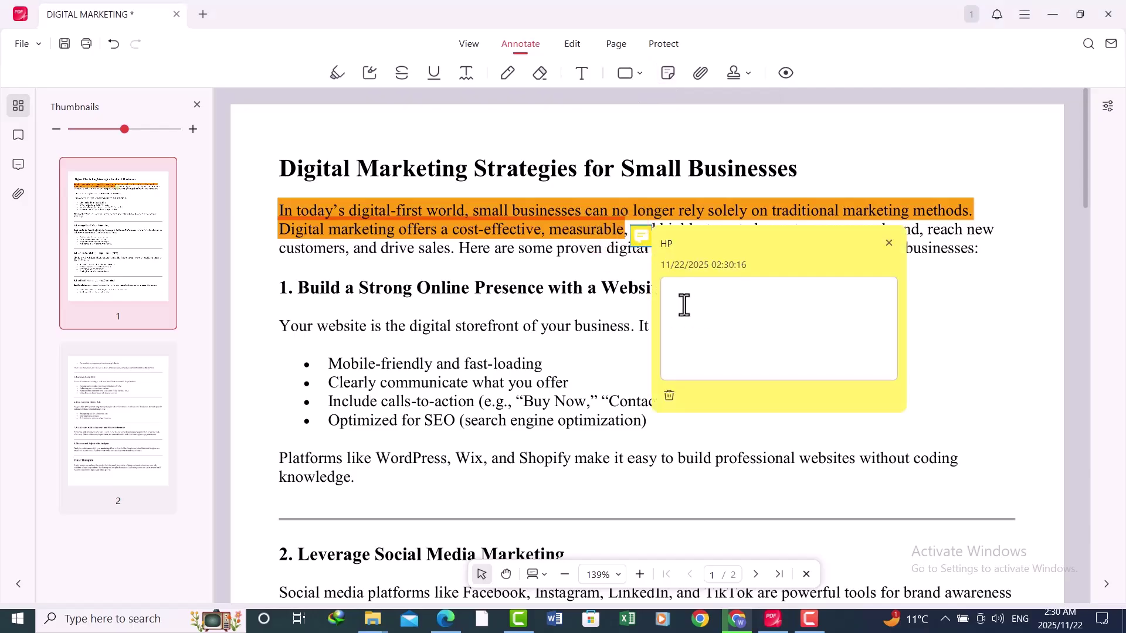
type("cxdvdf")
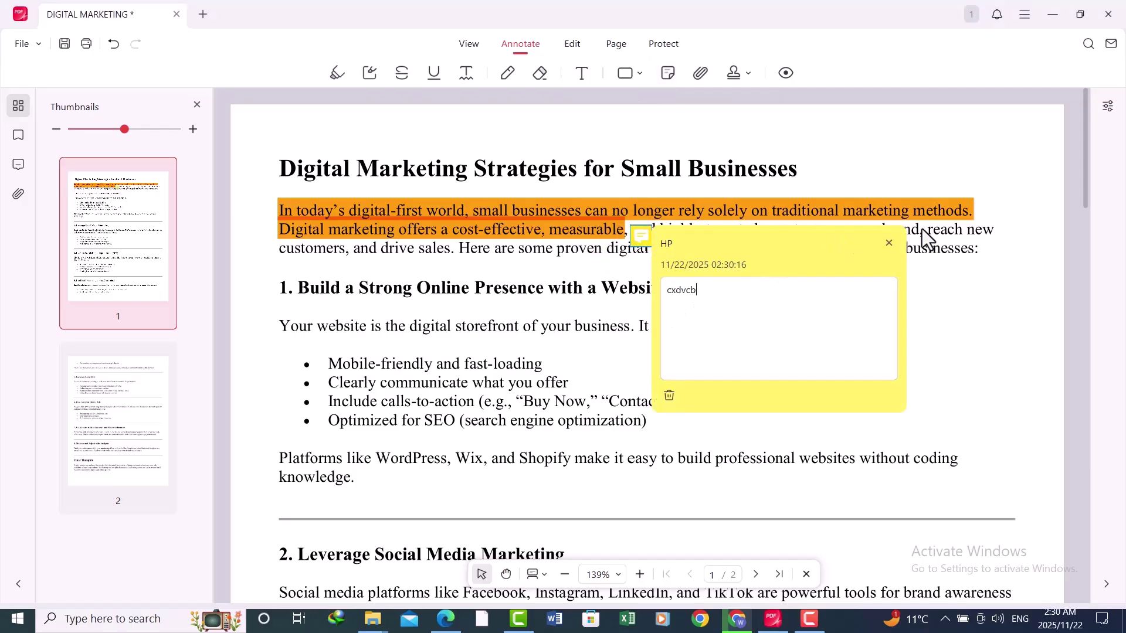
left_click(889, 244)
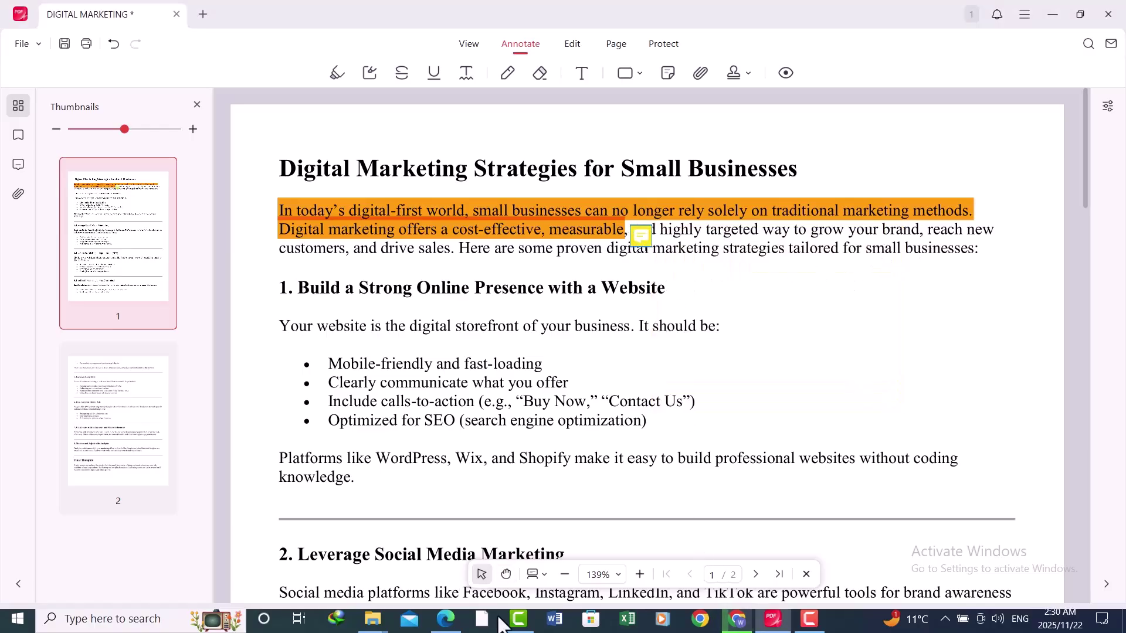
Step: Draw a red line under the "Your website is the digital storefront" sentence
left_click(629, 73)
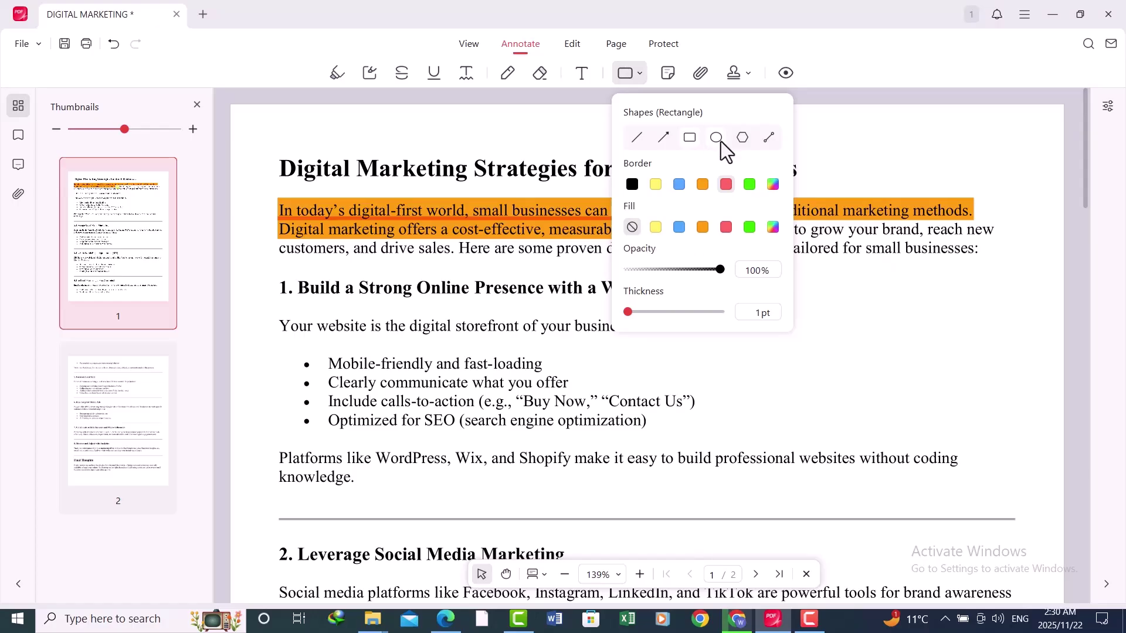
left_click(637, 137)
left_click_drag(276, 334, 729, 335)
Step: Switch the shape tool to Oval for circling the bullet list
left_click(629, 77)
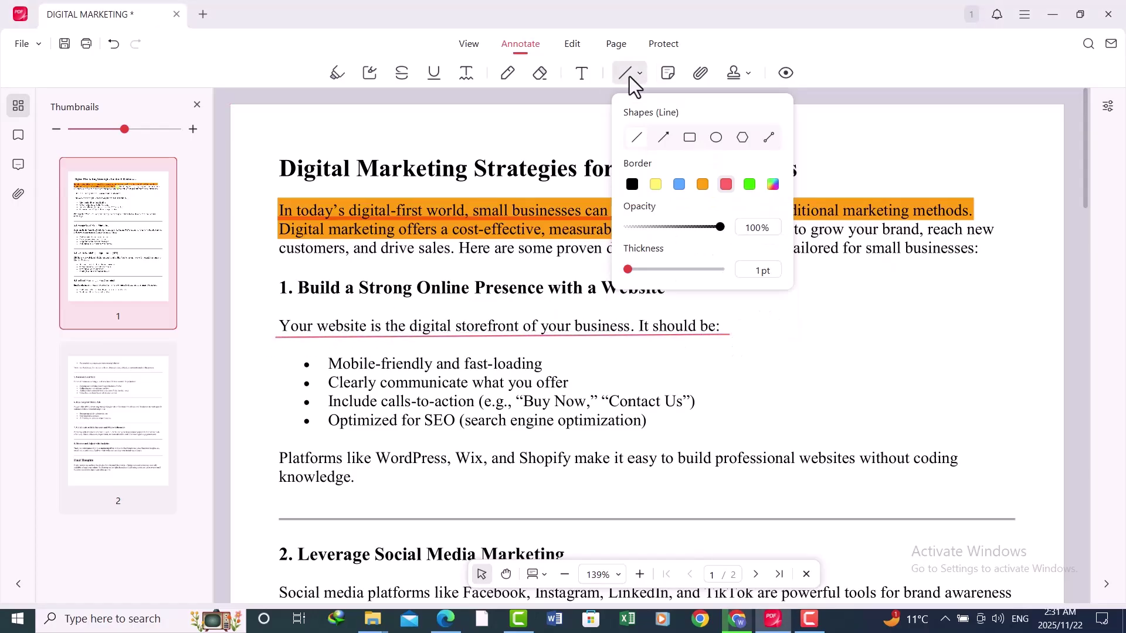
left_click(629, 77)
left_click(640, 81)
left_click(716, 137)
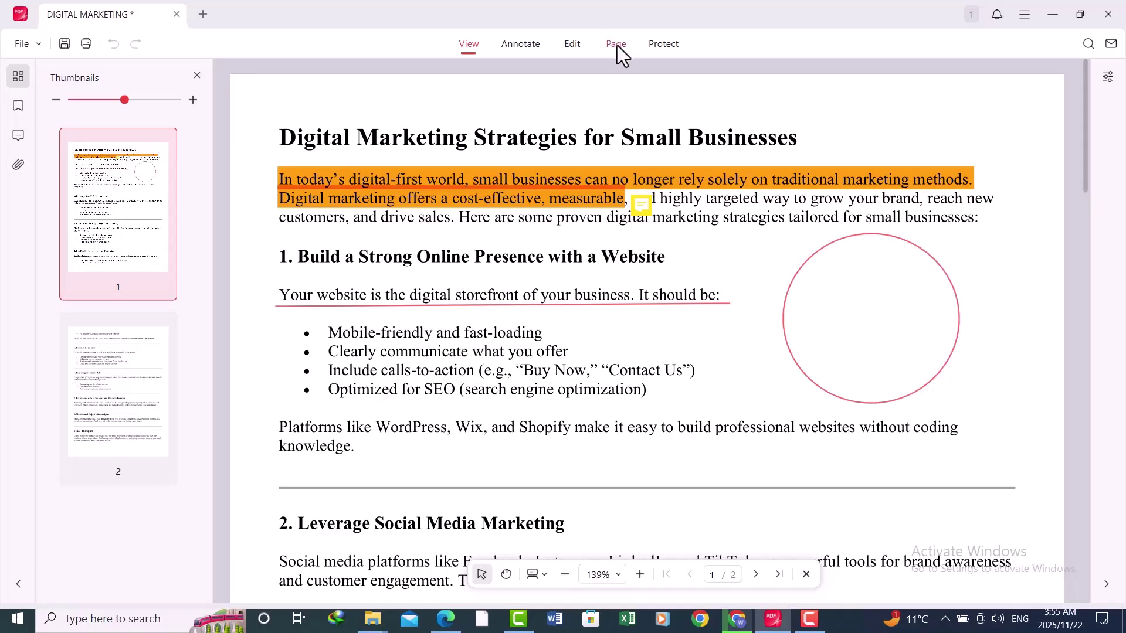
Step: In the page overview, rotate page 1 back to upright and cancel deleting it
left_click(616, 45)
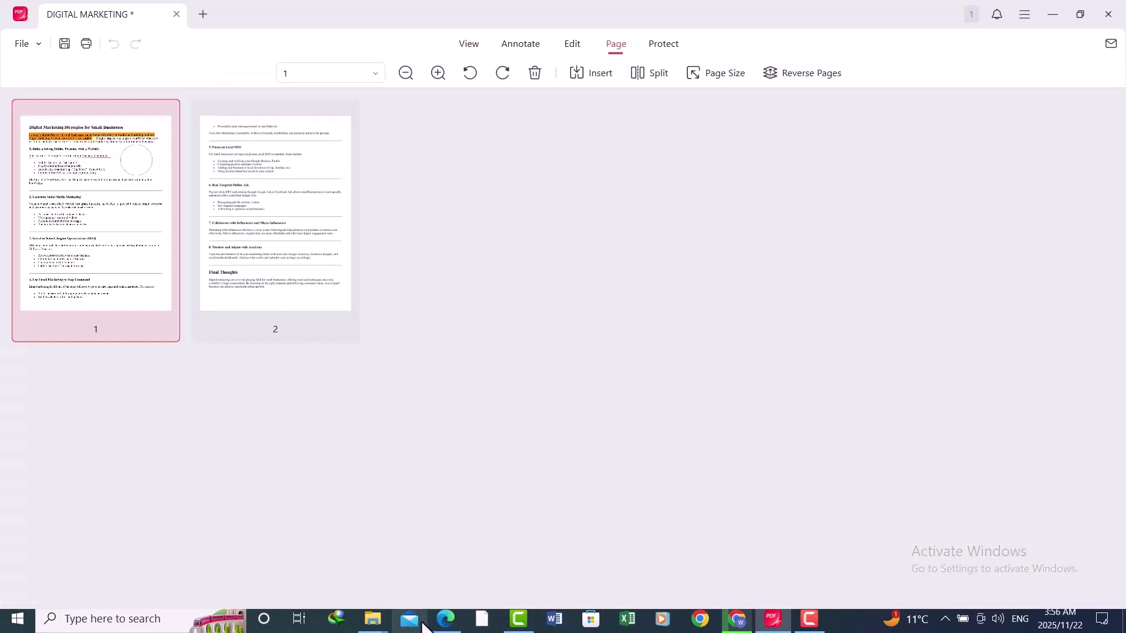
left_click(165, 134)
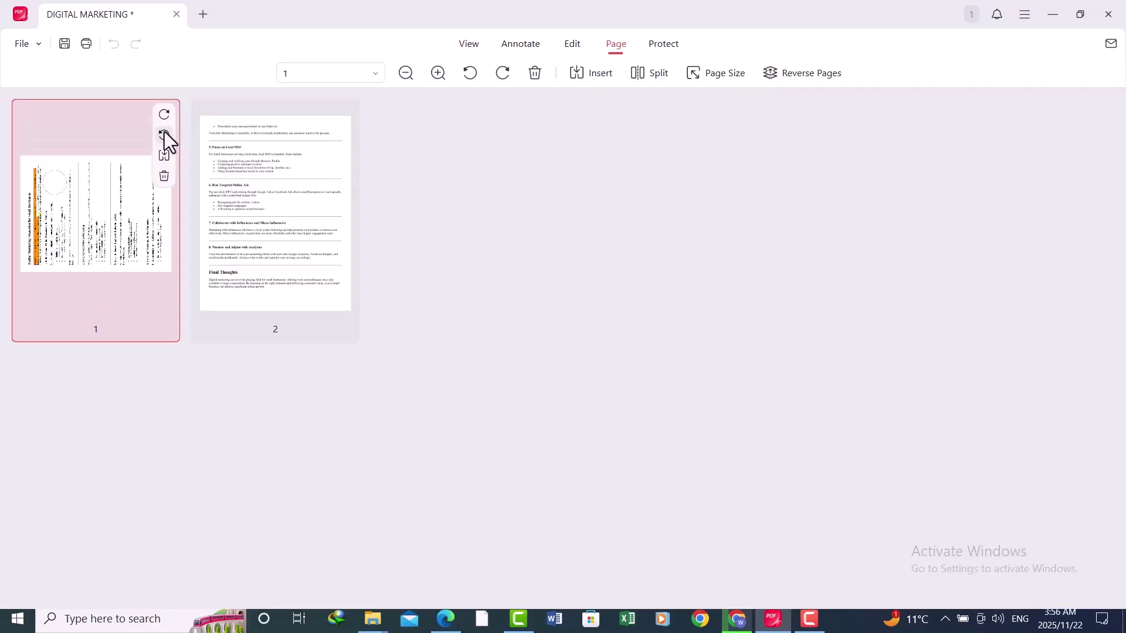
left_click(165, 132)
left_click(164, 133)
left_click(164, 133)
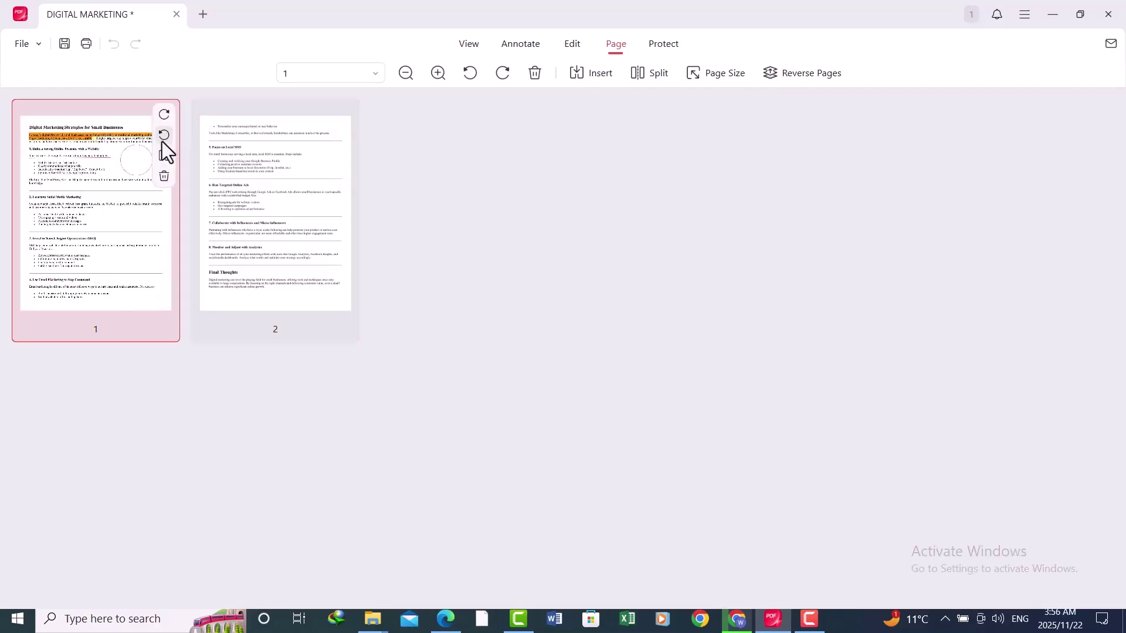
left_click(164, 174)
left_click(539, 363)
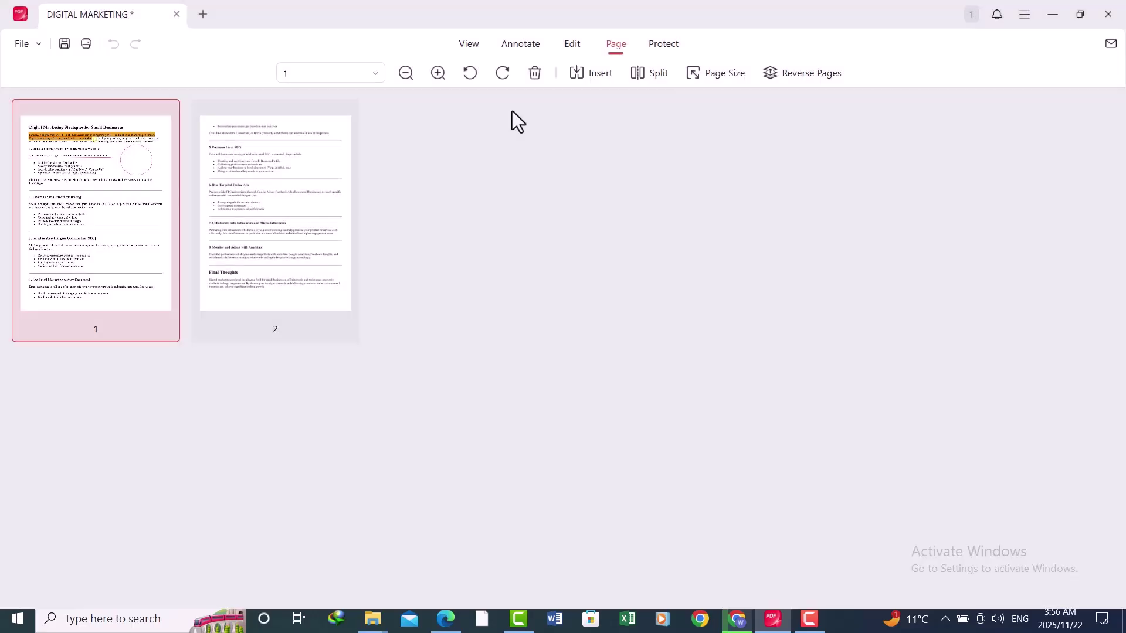
Step: Insert two blank pages after page 1, closing the Split options without splitting
left_click(583, 80)
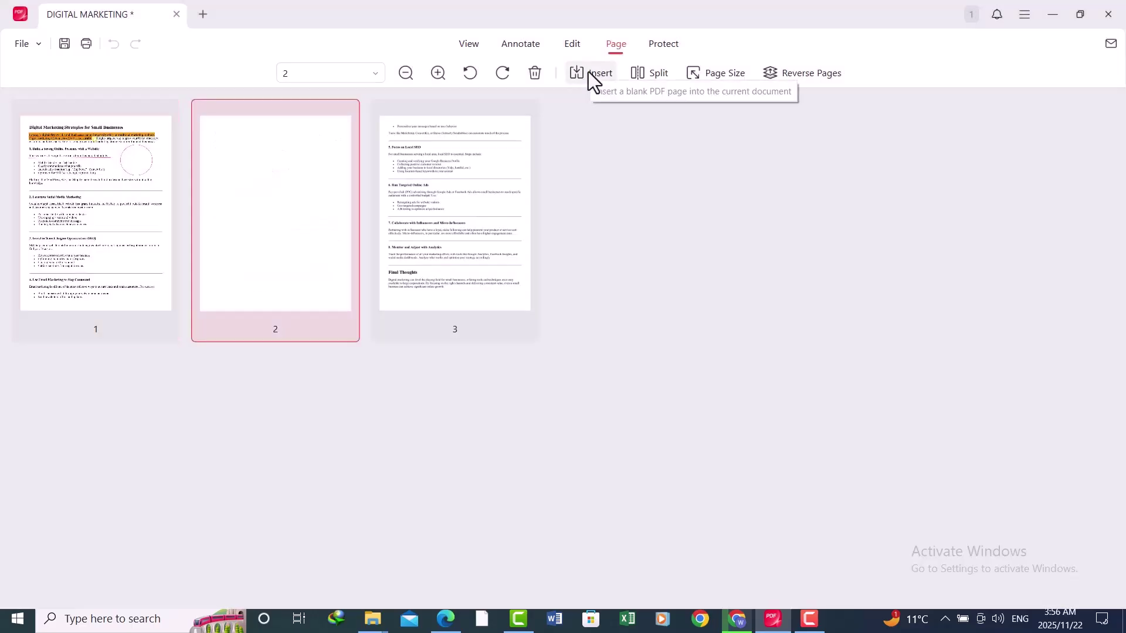
left_click(589, 71)
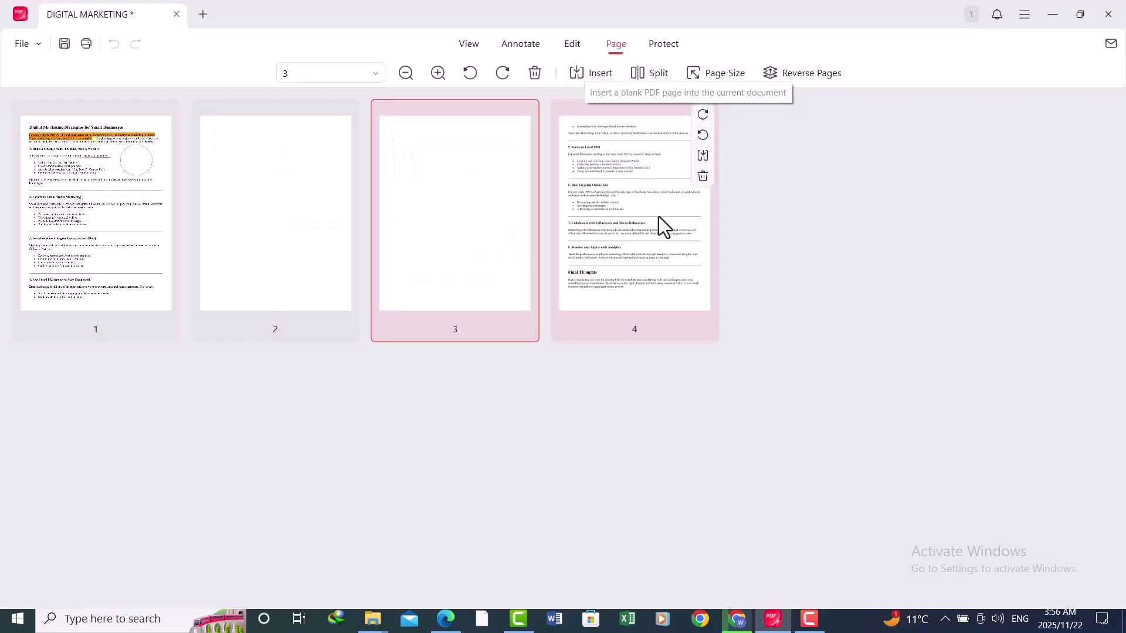
left_click(657, 77)
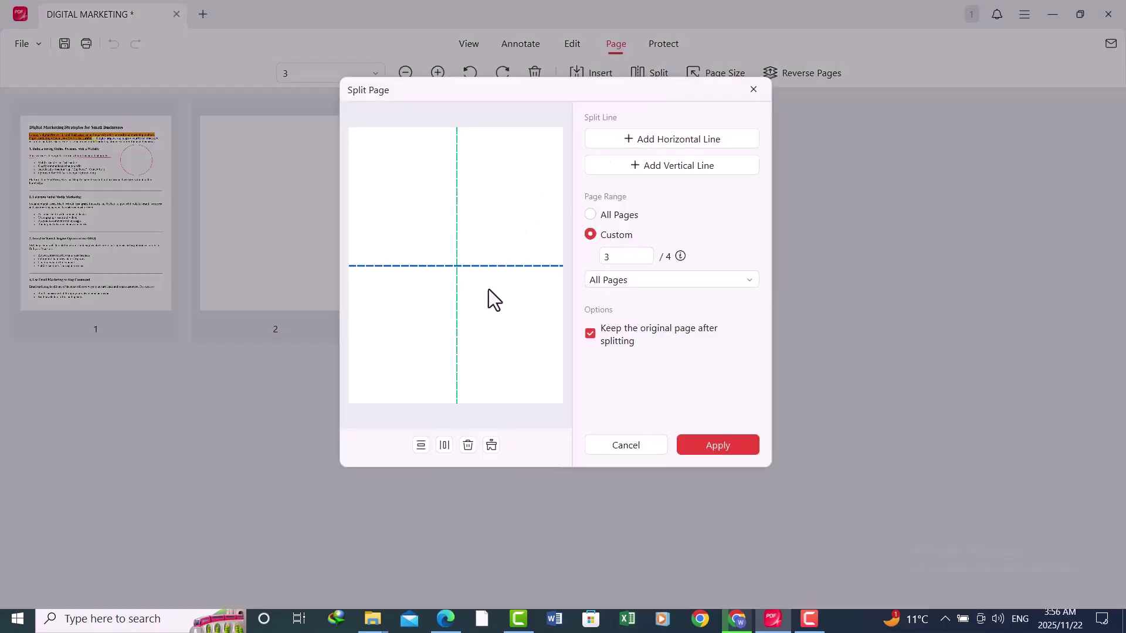
left_click(754, 88)
left_click(770, 379)
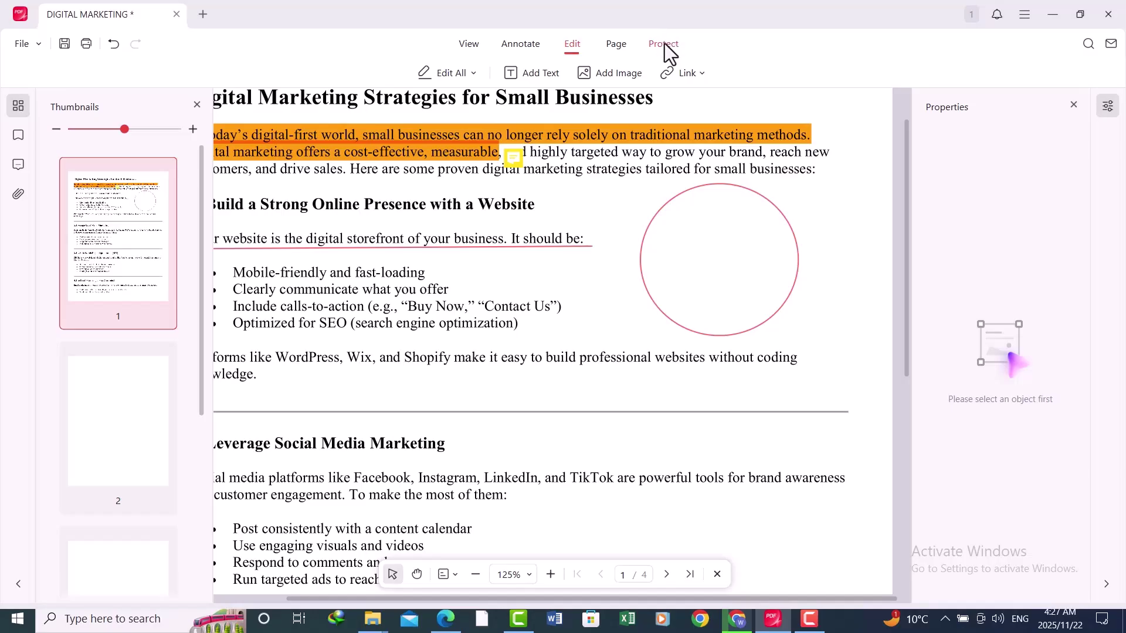
Step: Save the four-page DIGITAL MARKETING document and toggle the Protect options closed and open again
left_click(665, 46)
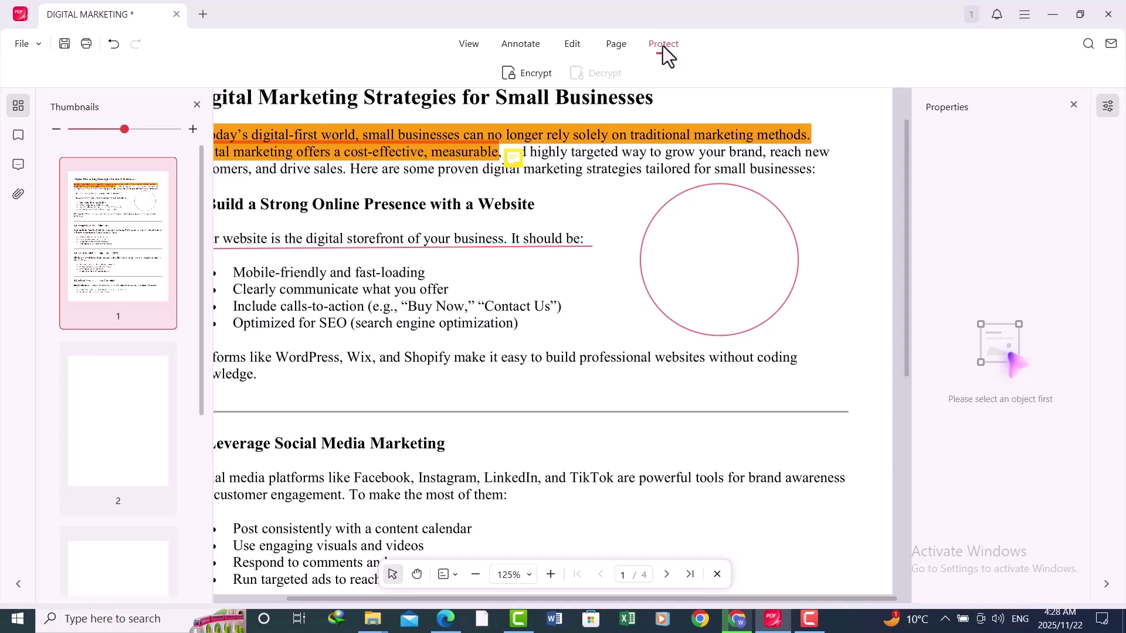
left_click(64, 43)
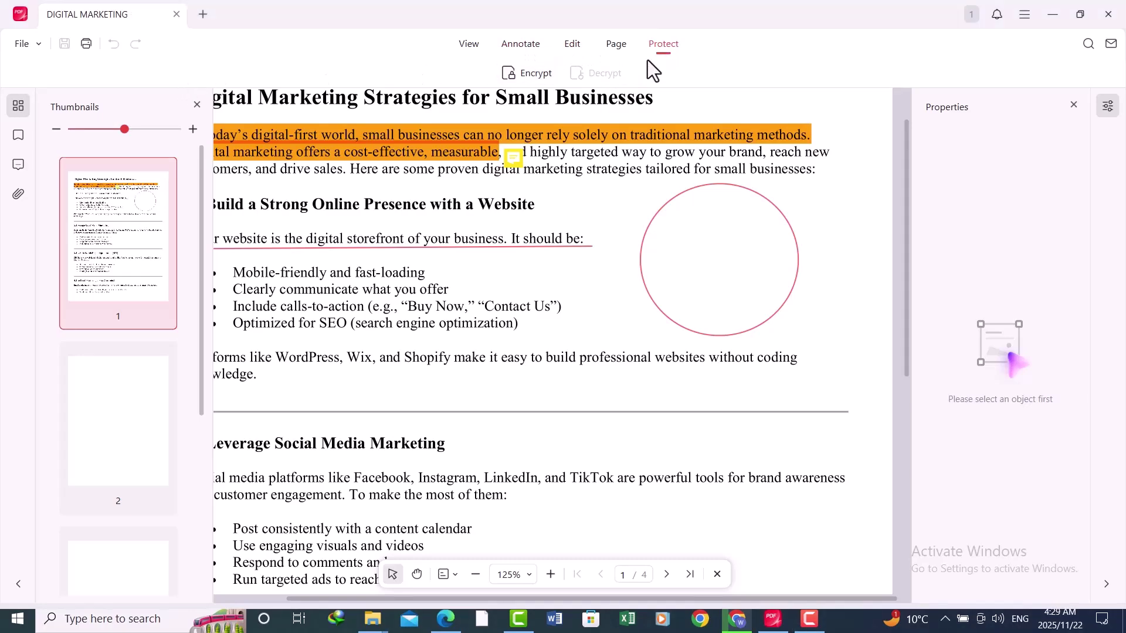
left_click(671, 50)
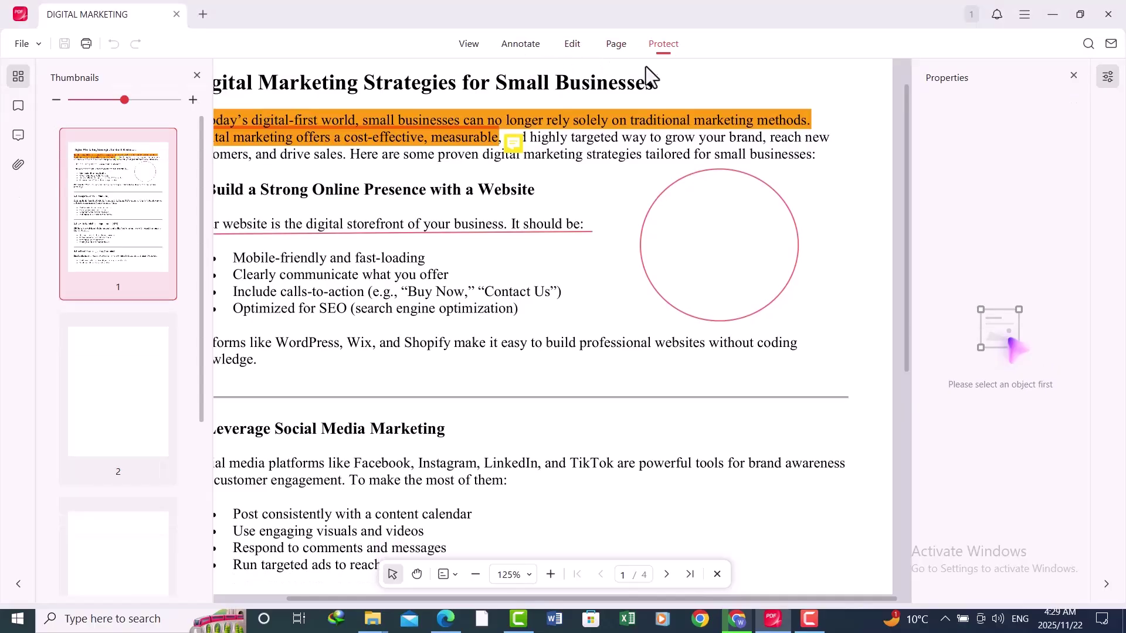
left_click(662, 46)
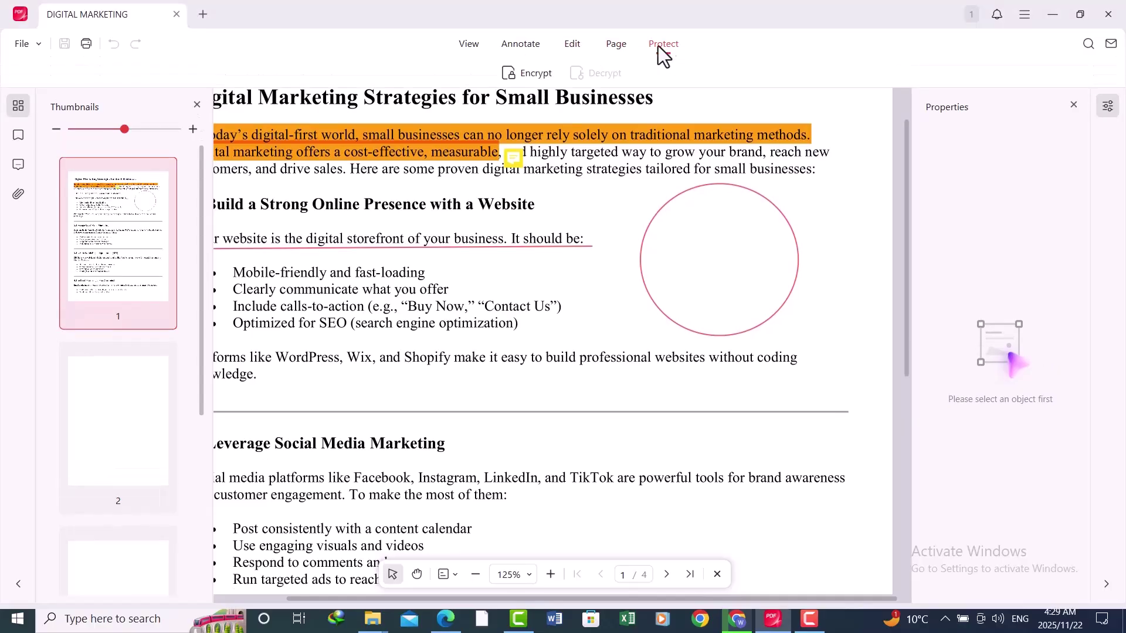
left_click(530, 80)
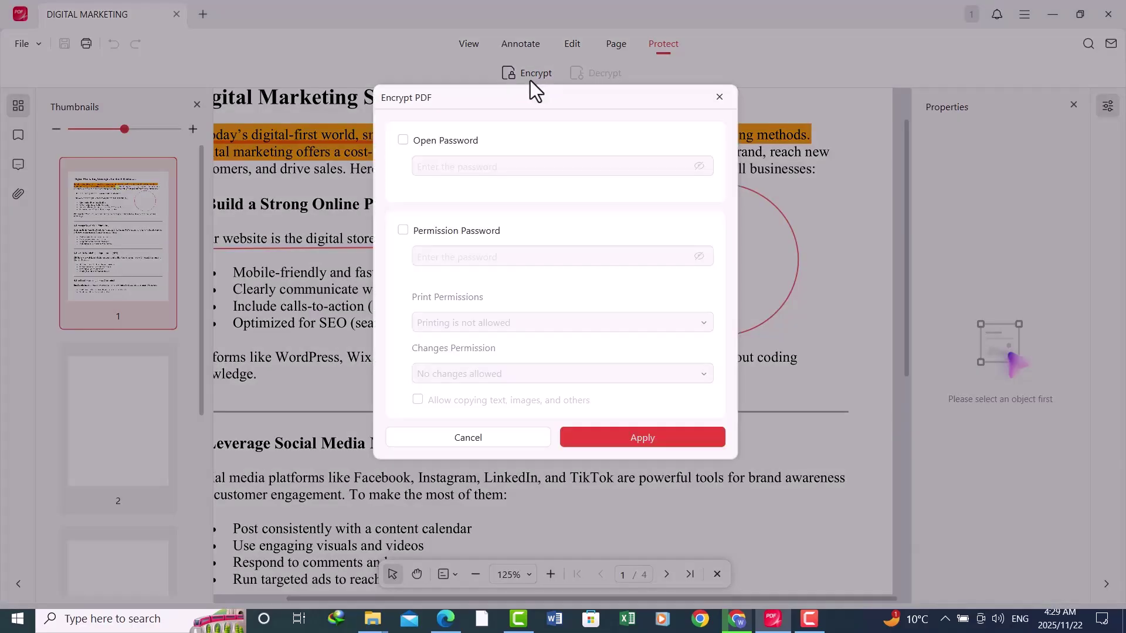
left_click(403, 140)
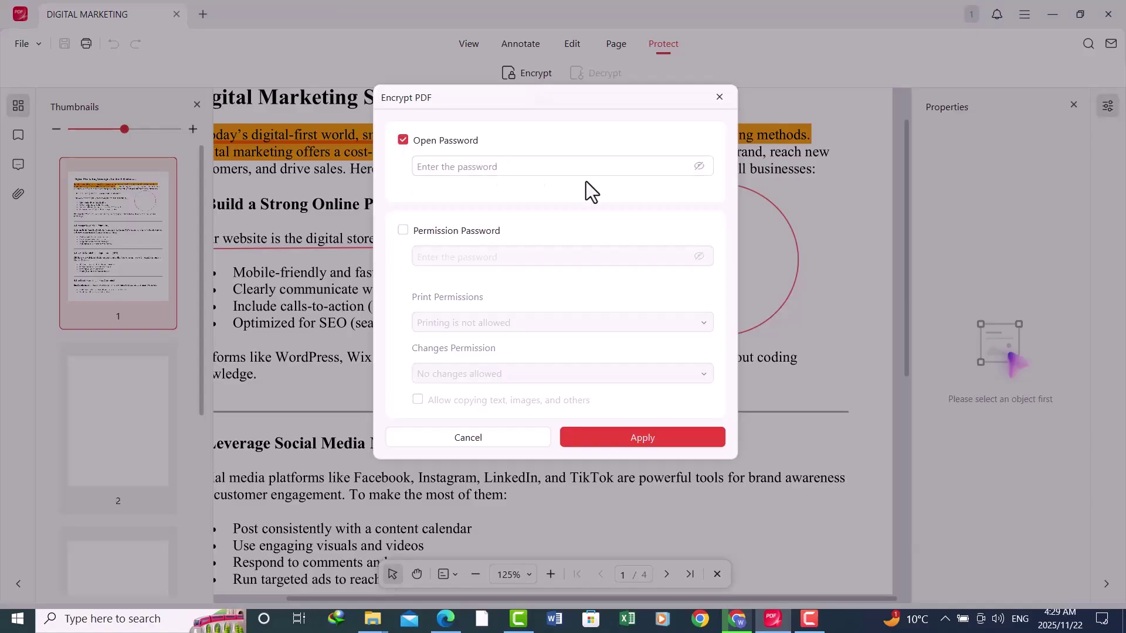
left_click(655, 168)
type("12")
key("BackSpace")
key("BackSpace")
key("BackSpace")
key("BackSpace")
left_click(404, 232)
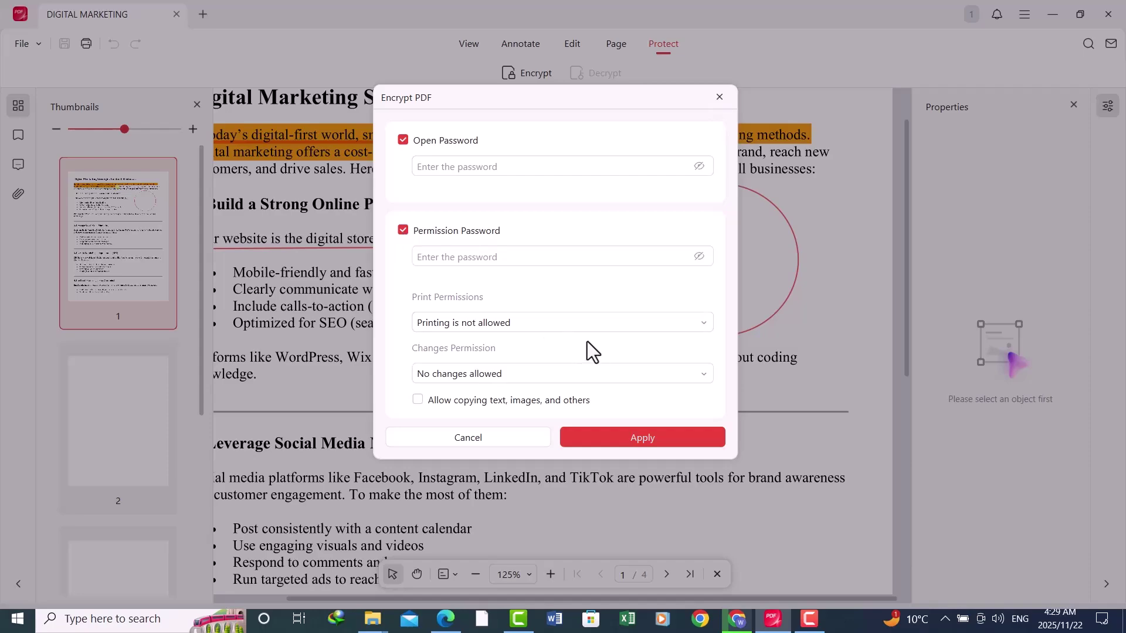
left_click(614, 318)
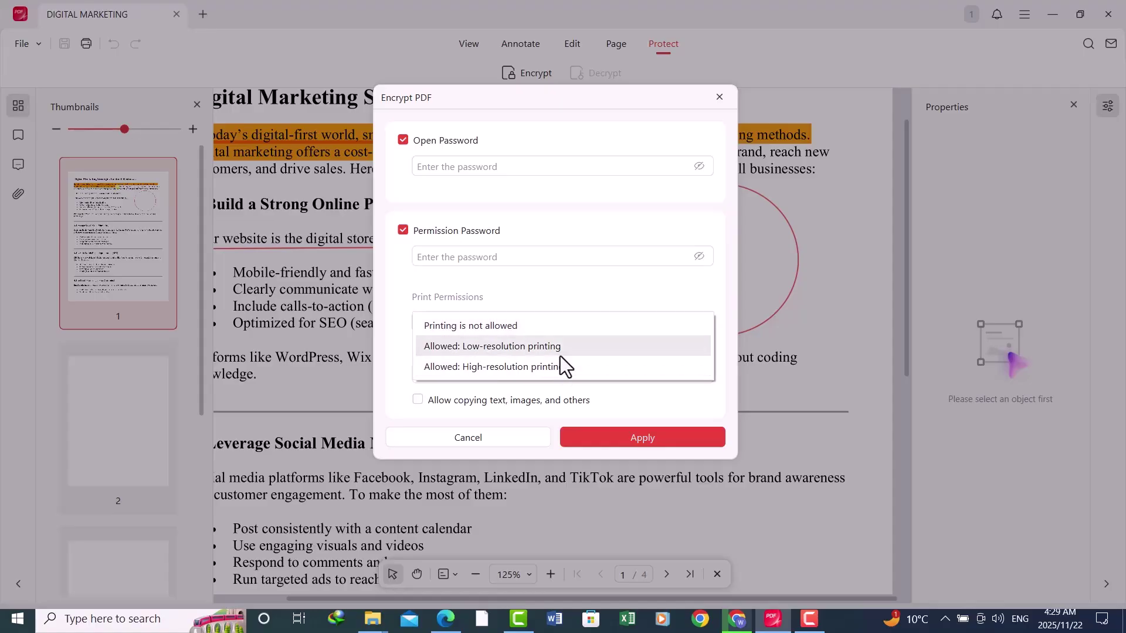
left_click(395, 335)
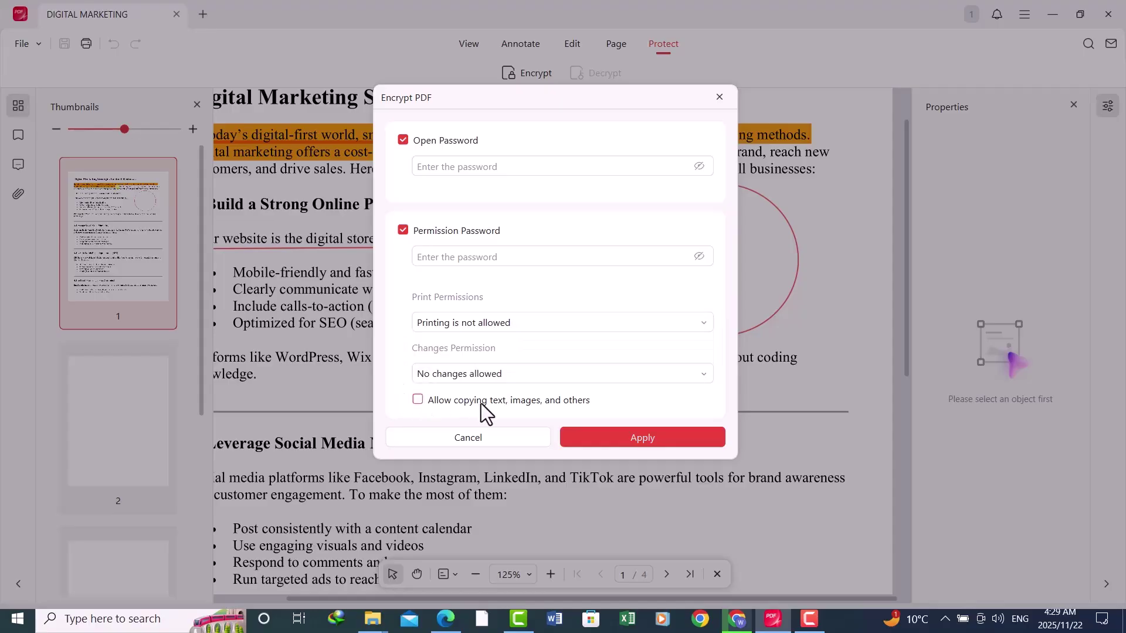
left_click(562, 374)
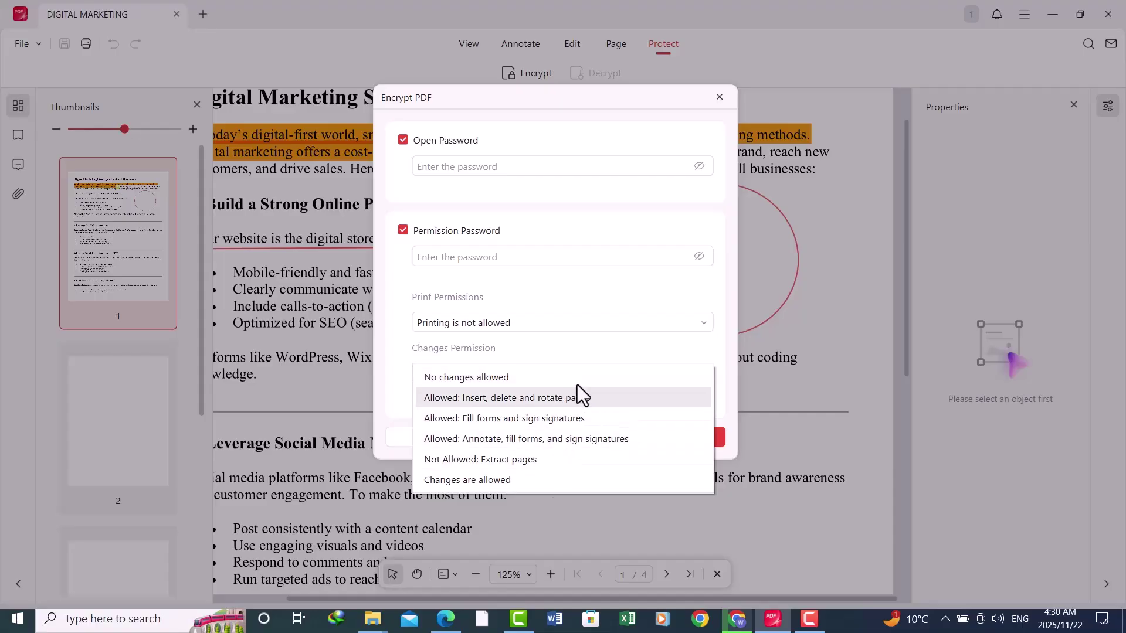
left_click(593, 357)
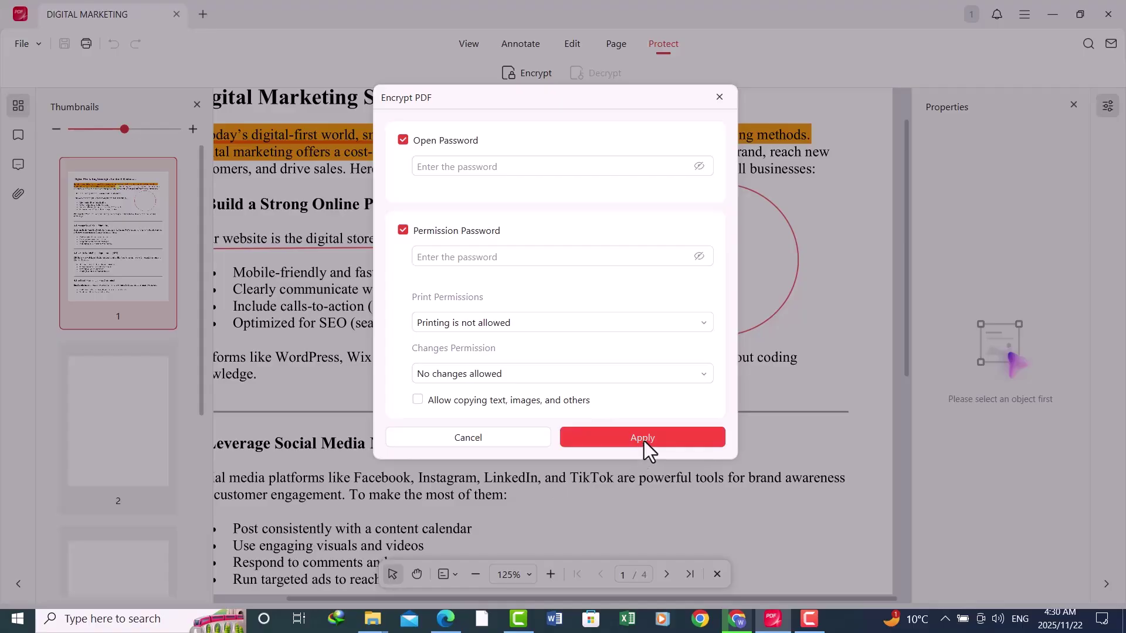
left_click(719, 97)
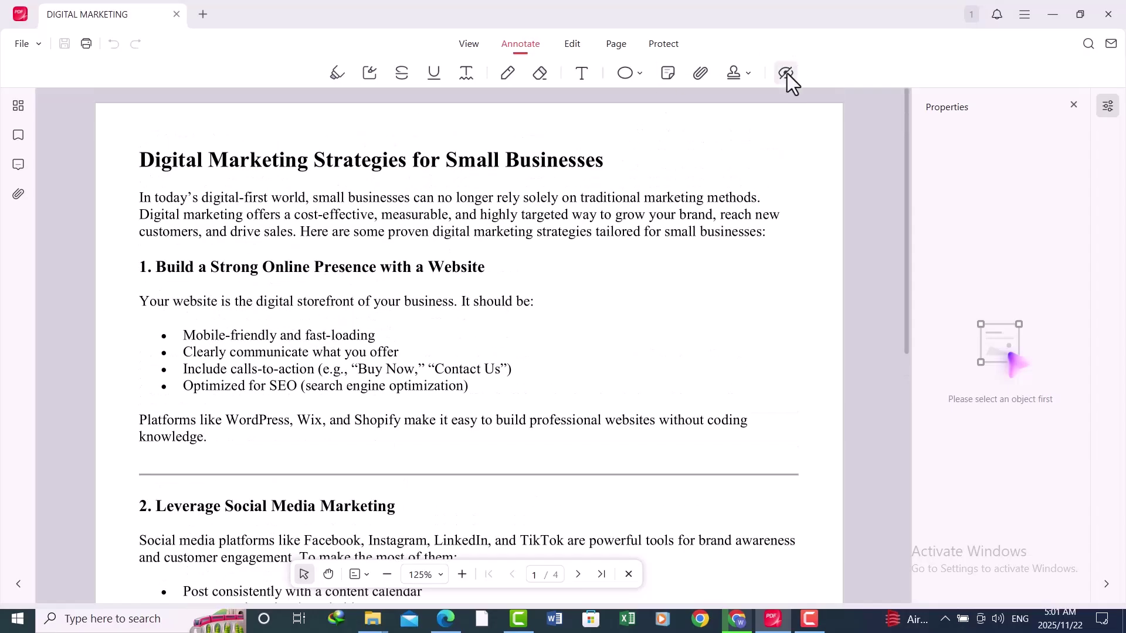
Step: Hide all annotations on page 1, then select and deselect the word 'strategies'
left_click(787, 73)
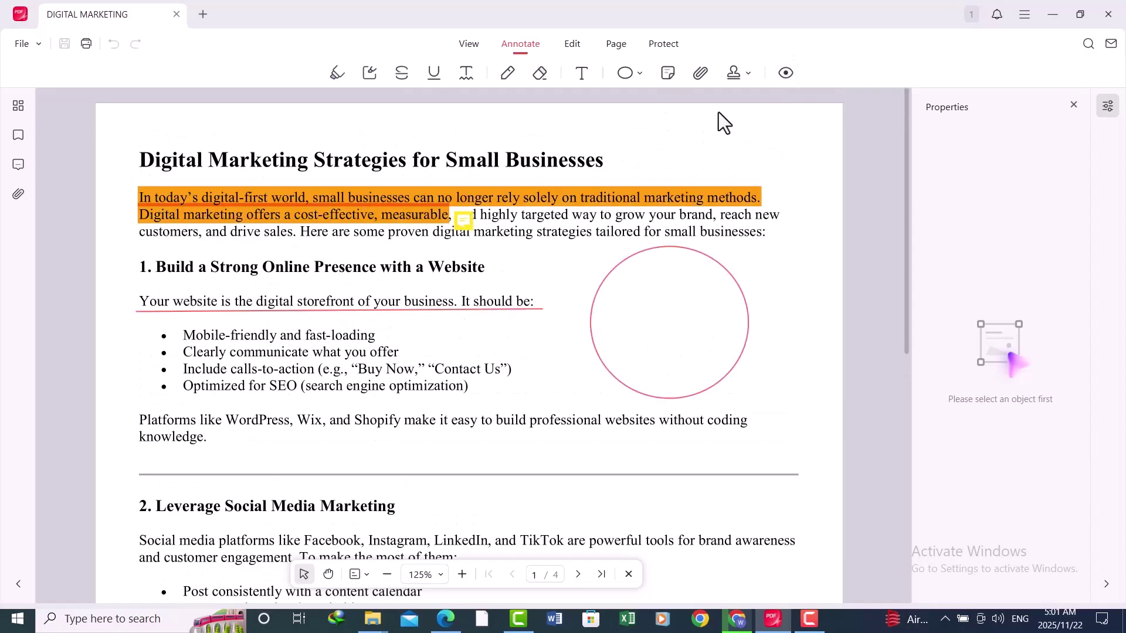
left_click(786, 78)
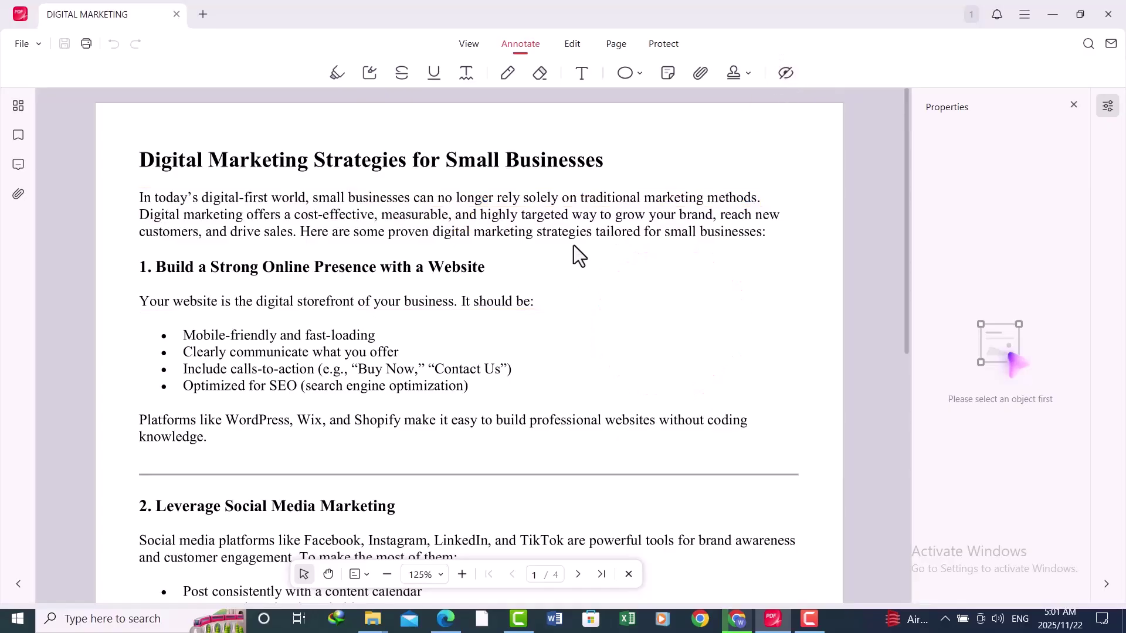
double_click(538, 231)
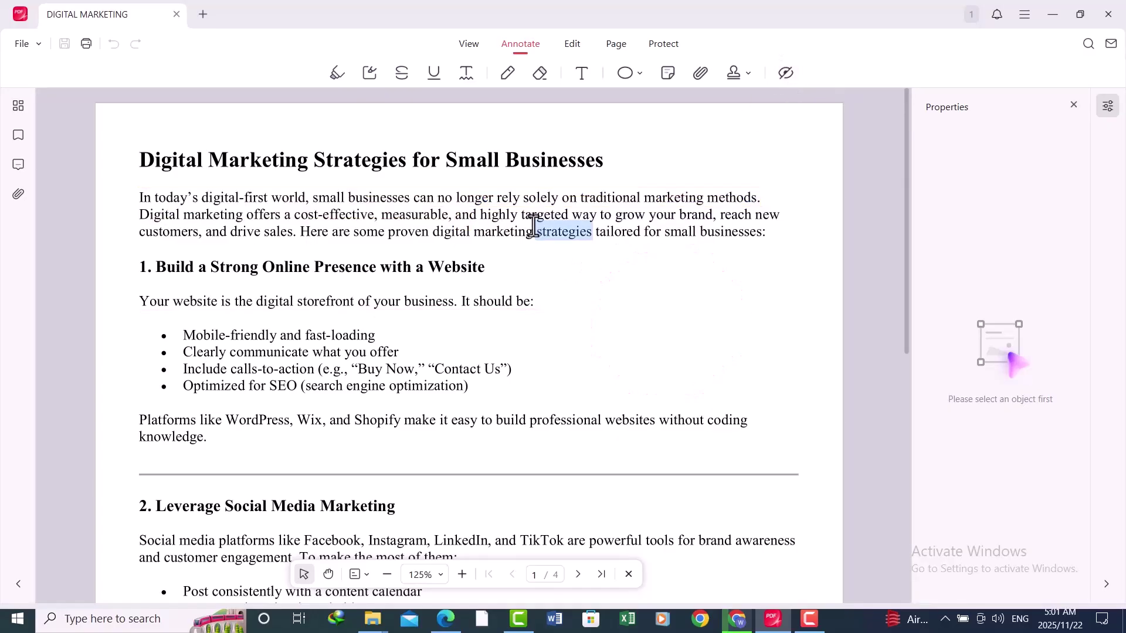
left_click(559, 277)
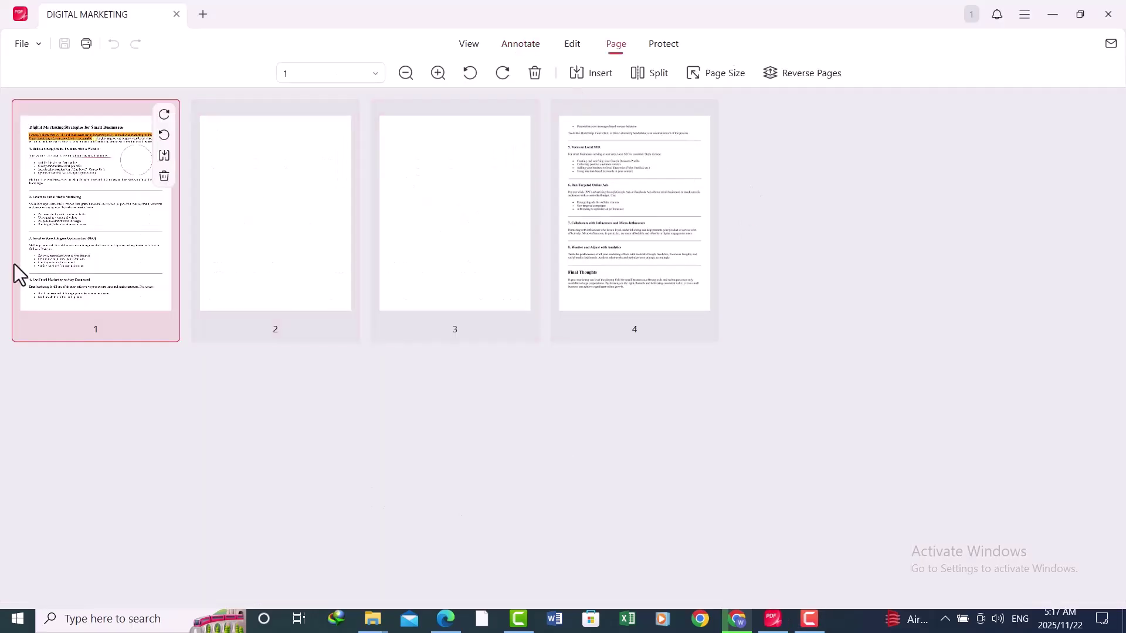
Step: Preview pages 1 and 2 of the four-page printout, then close Print without printing
left_click(86, 46)
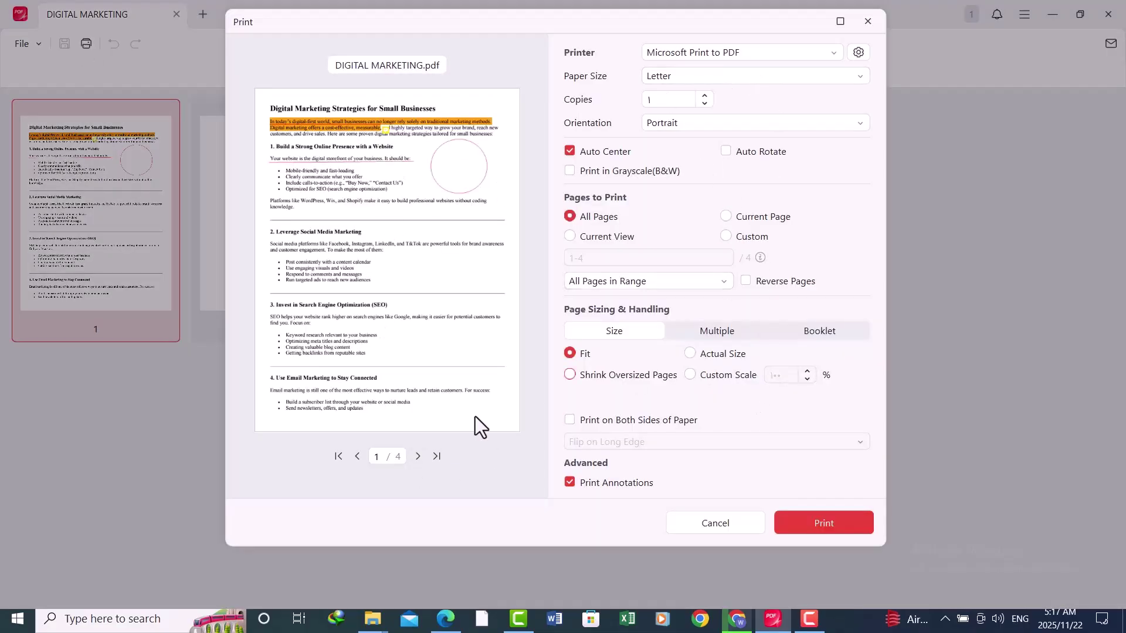
left_click(418, 458)
double_click(355, 456)
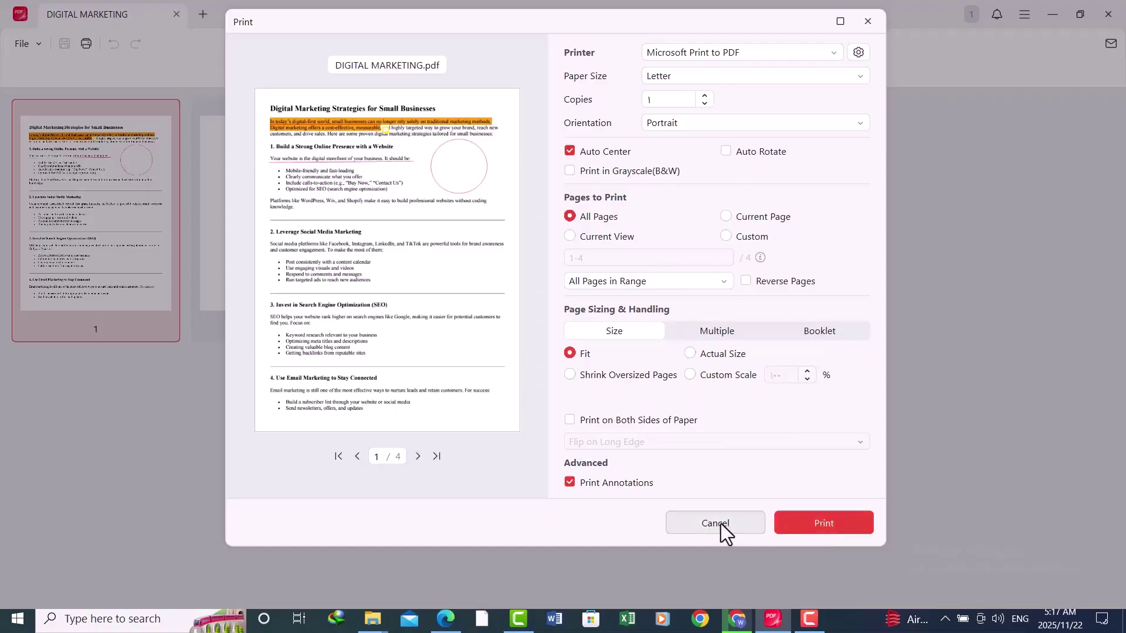
left_click(869, 22)
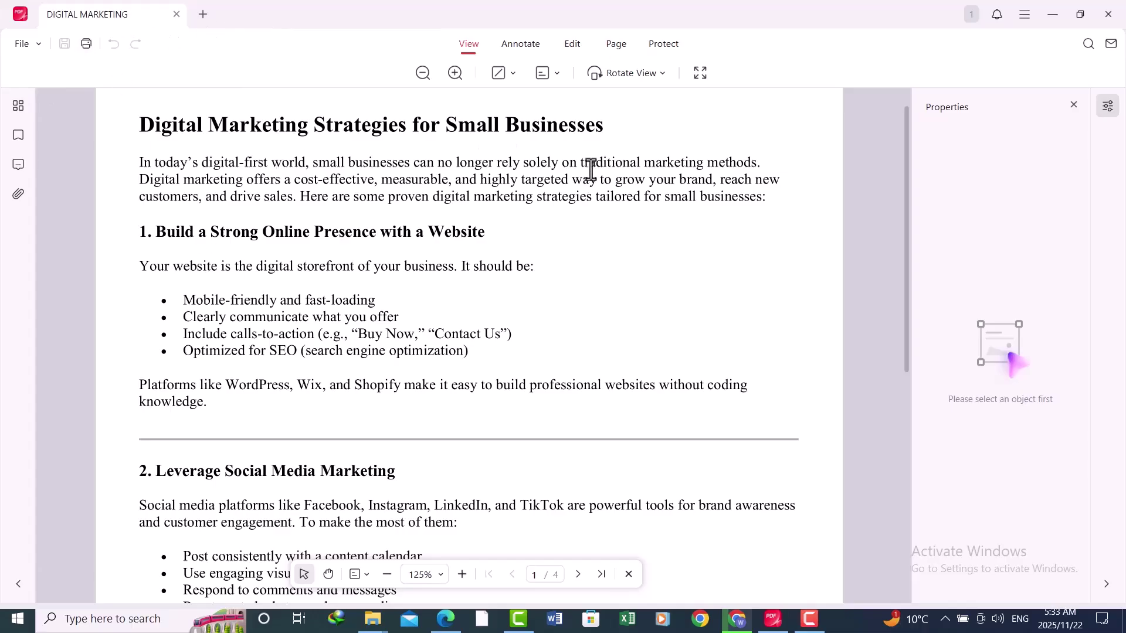
Step: Cycle through the Annotate, Edit and Page tools, ending on the Protect options
scroll(593, 230, "down", 1)
scroll(594, 230, "up", 1)
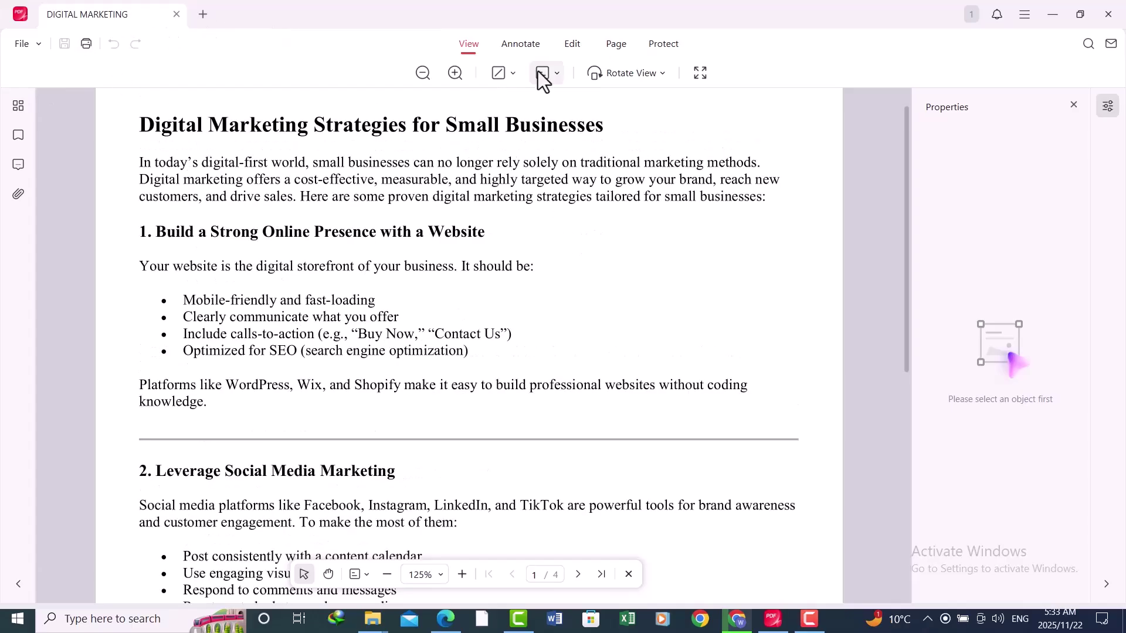
left_click(521, 44)
left_click(572, 43)
left_click(617, 42)
left_click(649, 42)
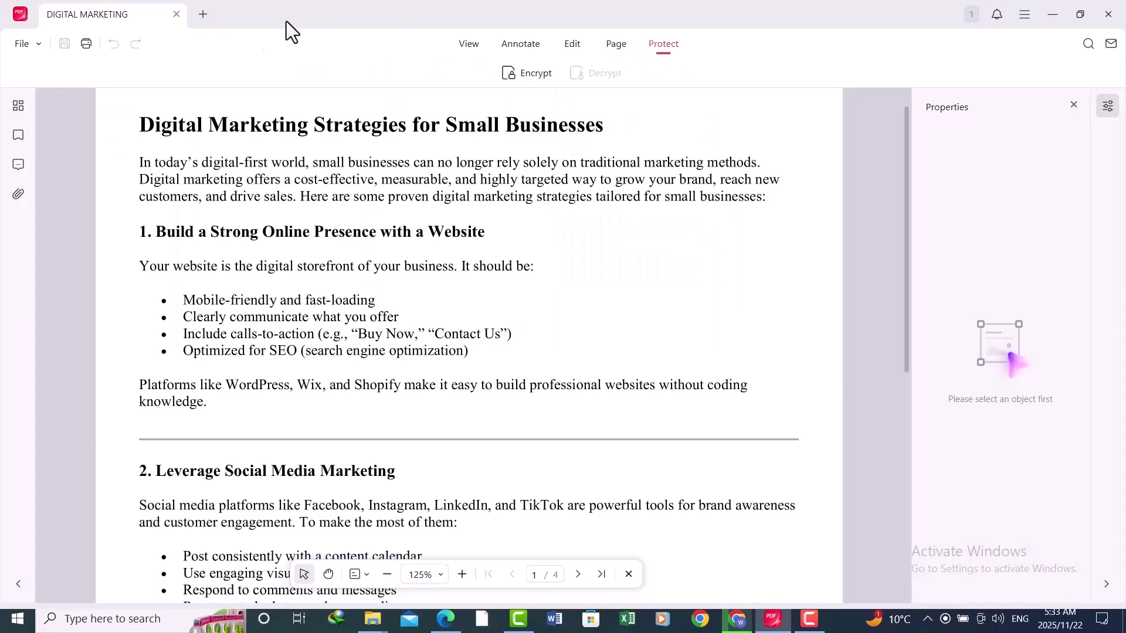